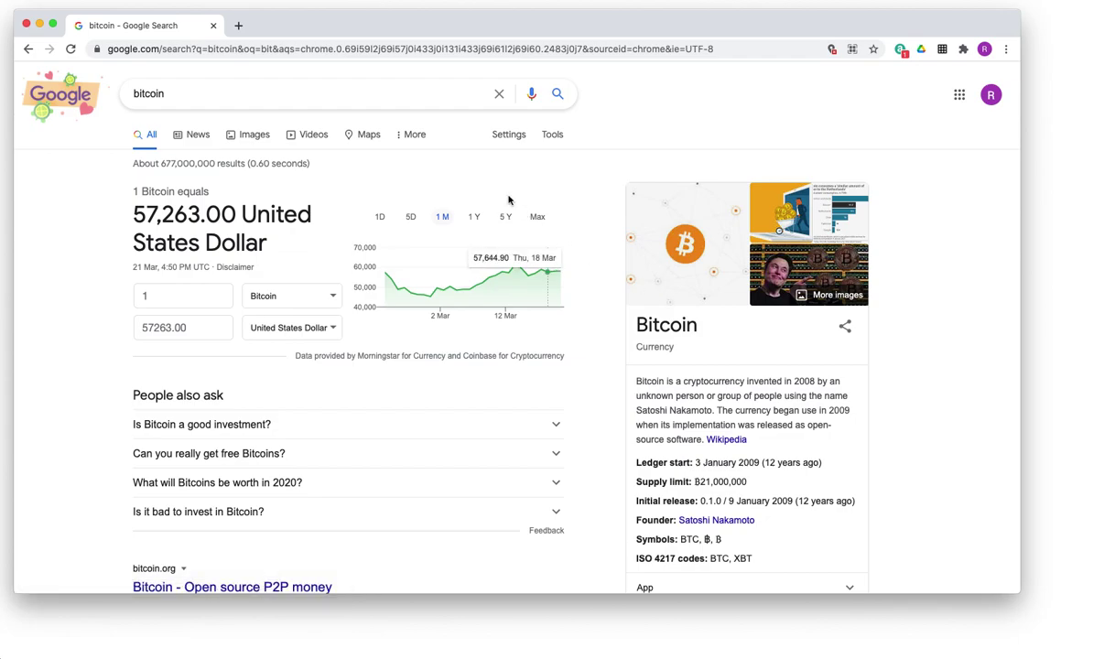
Search Google for "bitcoin daily price" and open the Yahoo Finance BTC-USD historical prices result.
{"action": "left_click", "coordinate": [325, 100]}
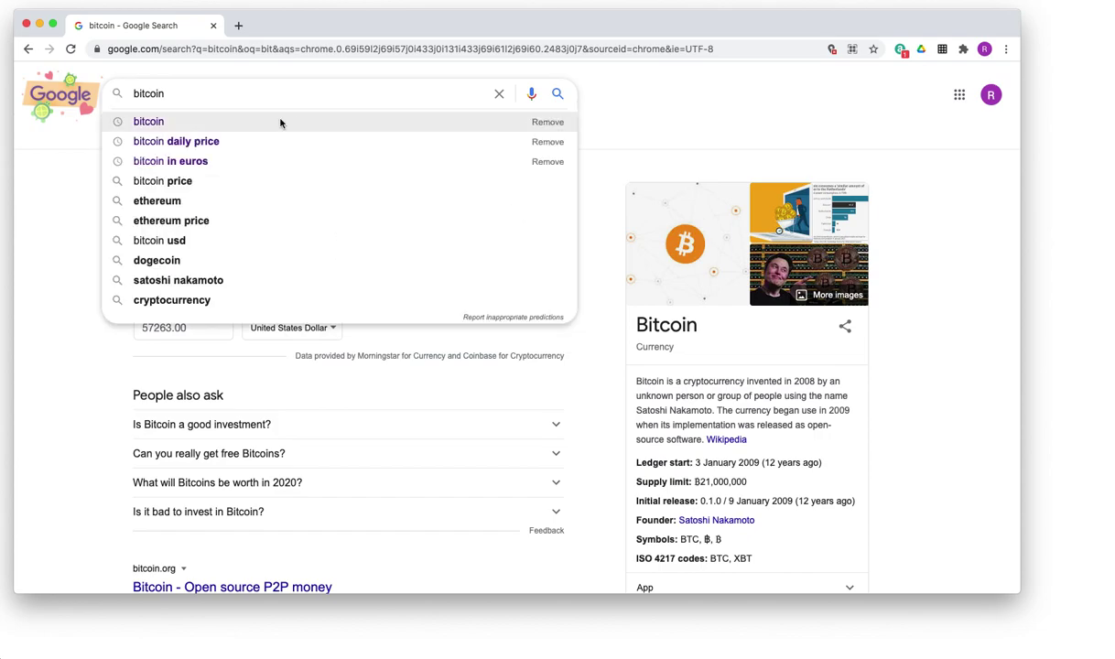
{"action": "left_click", "coordinate": [293, 143]}
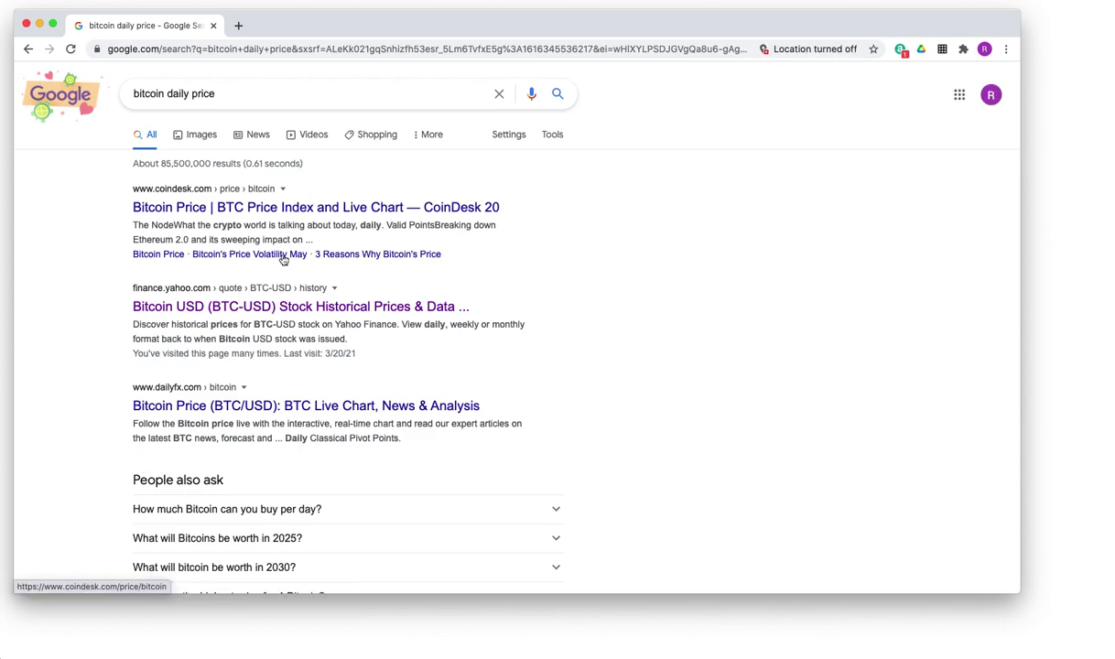
{"action": "left_click", "coordinate": [220, 311]}
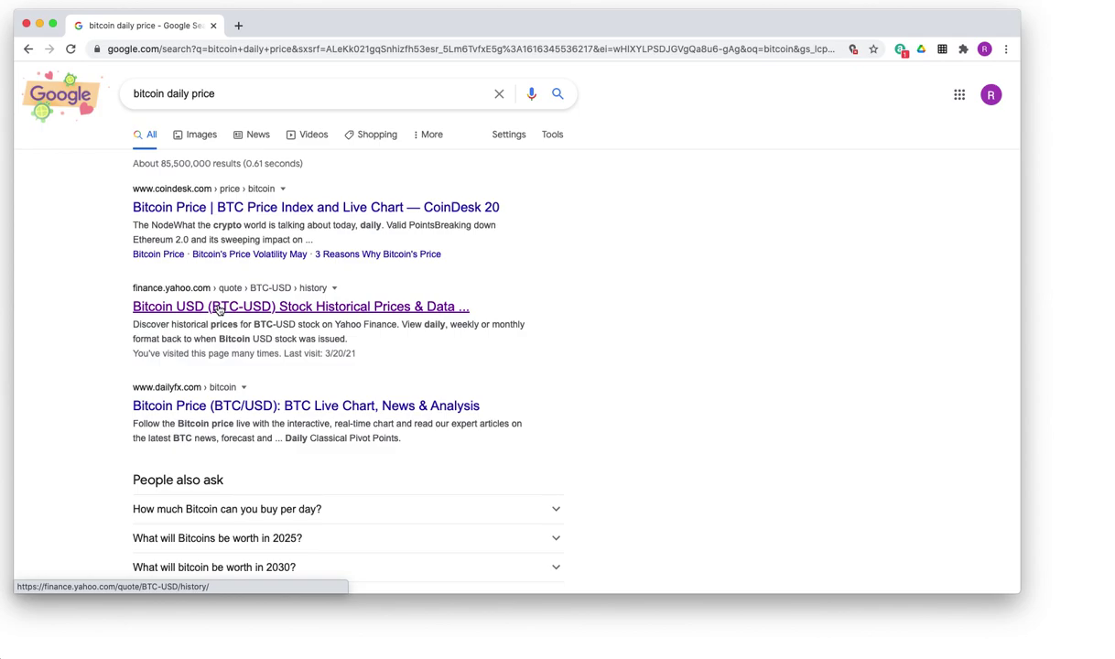
{"action": "left_click", "coordinate": [220, 310]}
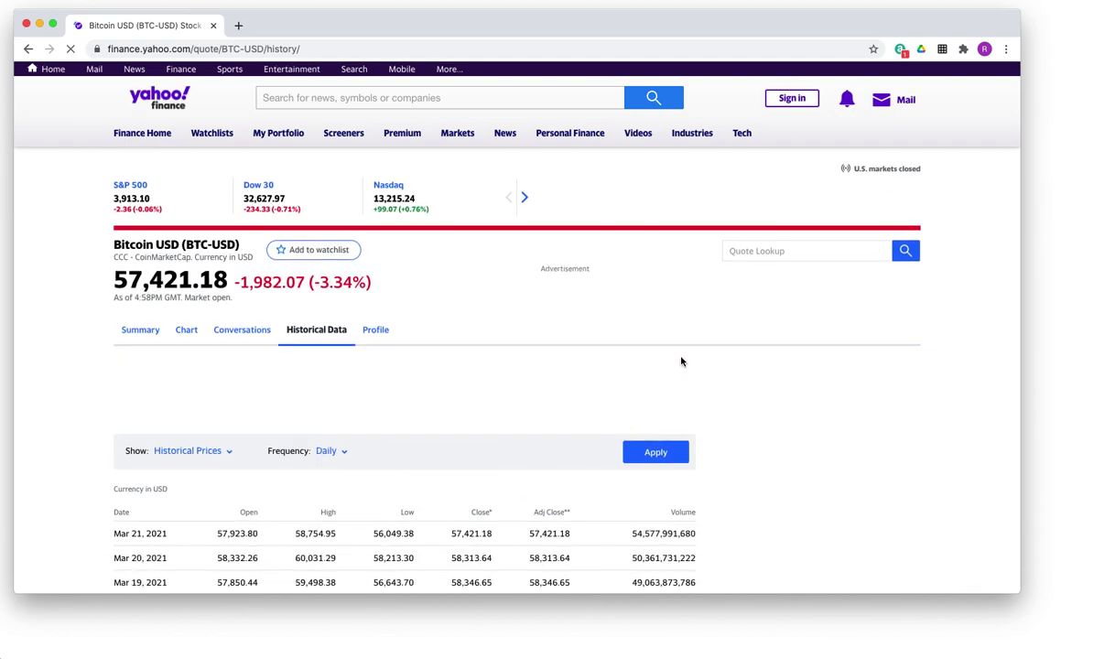
Download the daily BTC-USD price history as BTC-USD.csv, open it in Excel and look over the data.
{"action": "scroll", "coordinate": [682, 362], "scroll_direction": "down", "scroll_amount": 2}
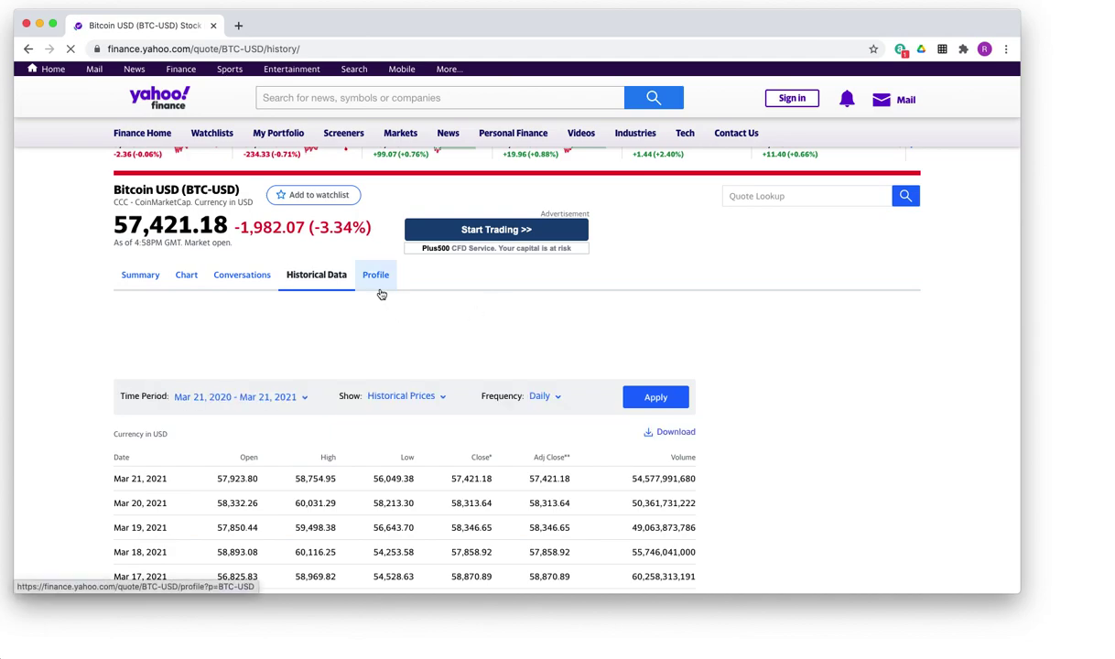
{"action": "left_click", "coordinate": [677, 433]}
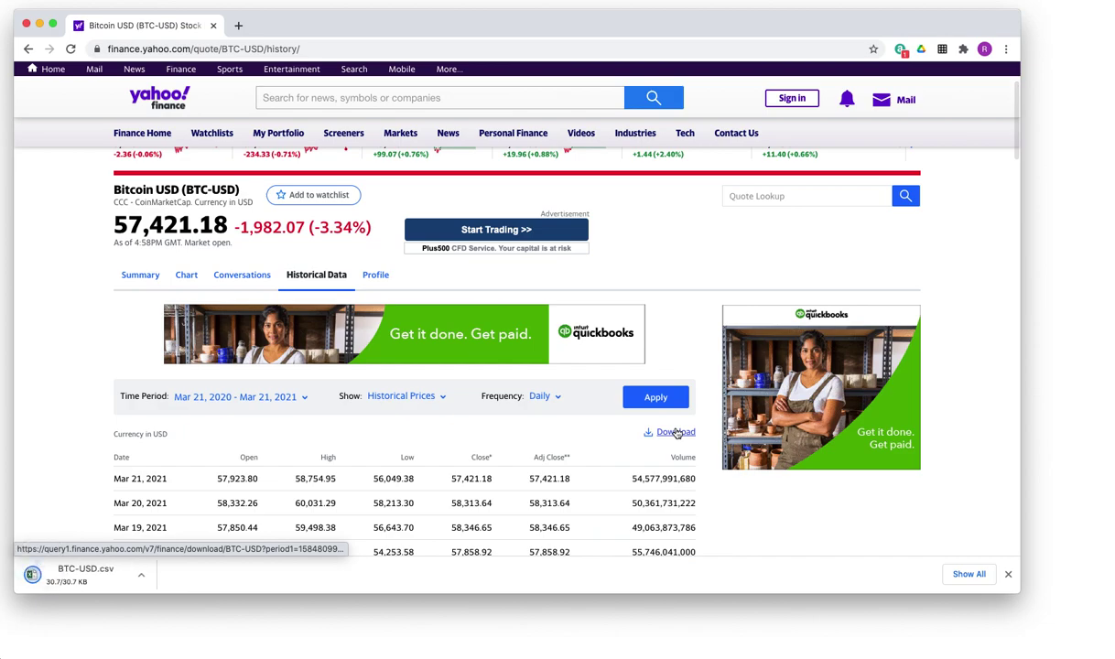
{"action": "scroll", "coordinate": [209, 453], "scroll_direction": "down", "scroll_amount": 3}
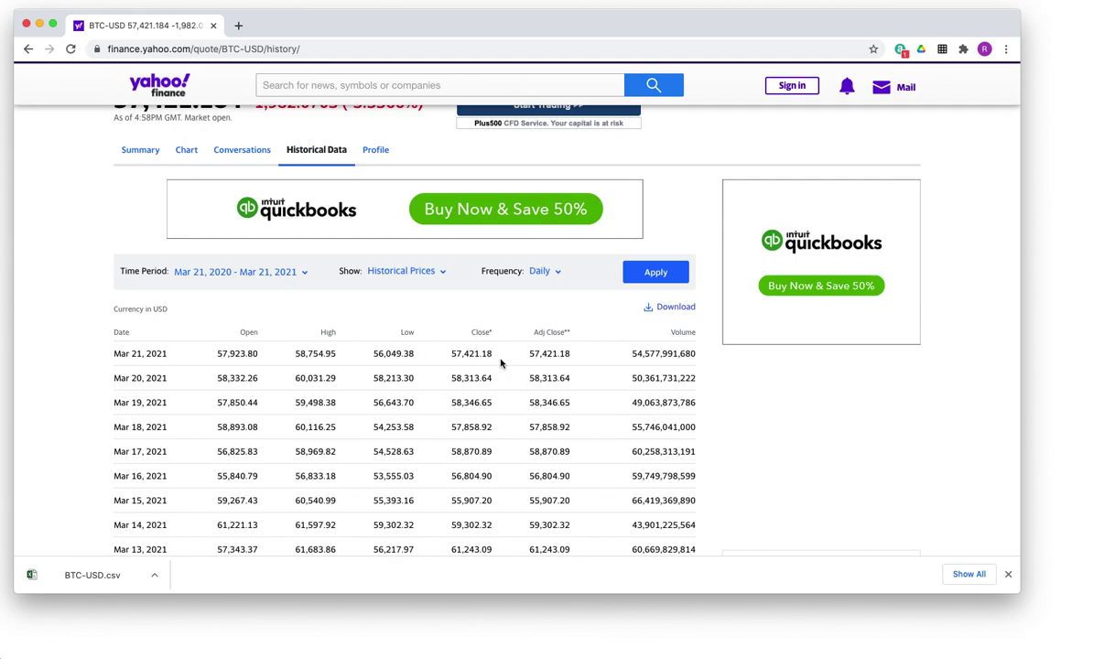
{"action": "left_click", "coordinate": [89, 577]}
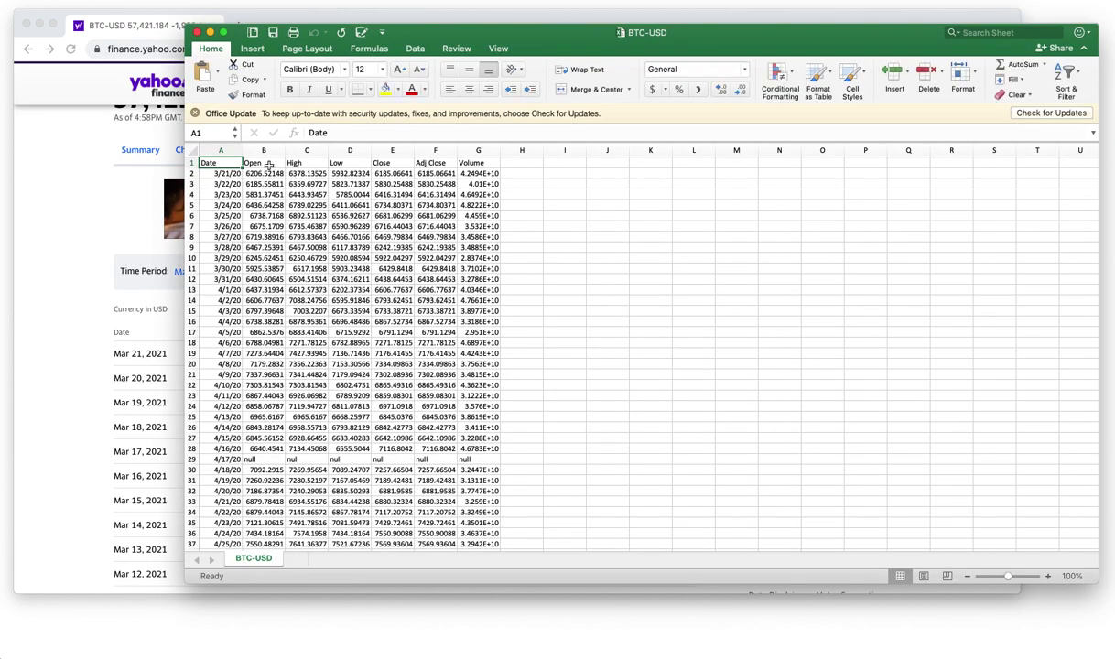
{"action": "scroll", "coordinate": [250, 299], "scroll_direction": "down", "scroll_amount": 2}
{"action": "scroll", "coordinate": [250, 299], "scroll_direction": "up", "scroll_amount": 2}
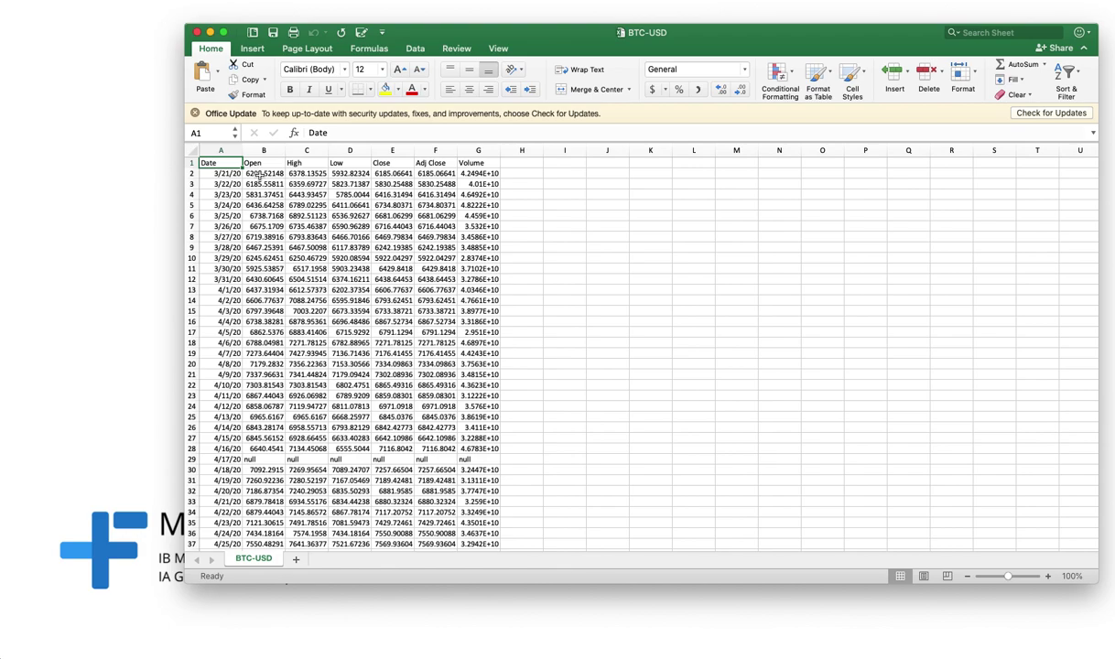
Copy all the Open prices from B2 downward and paste them into column K starting at K1.
{"action": "left_click", "coordinate": [262, 173]}
{"action": "left_click_drag", "start_coordinate": [262, 198], "coordinate": [276, 482]}
{"action": "right_click", "coordinate": [265, 413]}
{"action": "left_click", "coordinate": [289, 426]}
{"action": "scroll", "coordinate": [640, 154], "scroll_direction": "up", "scroll_amount": 20}
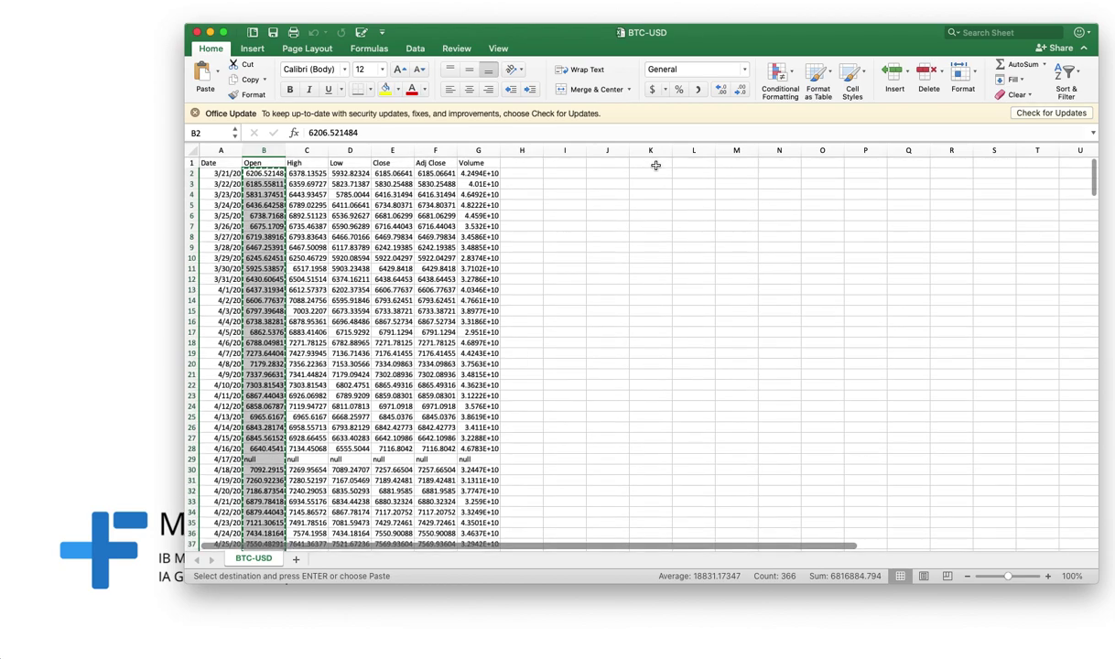
{"action": "left_click", "coordinate": [656, 165]}
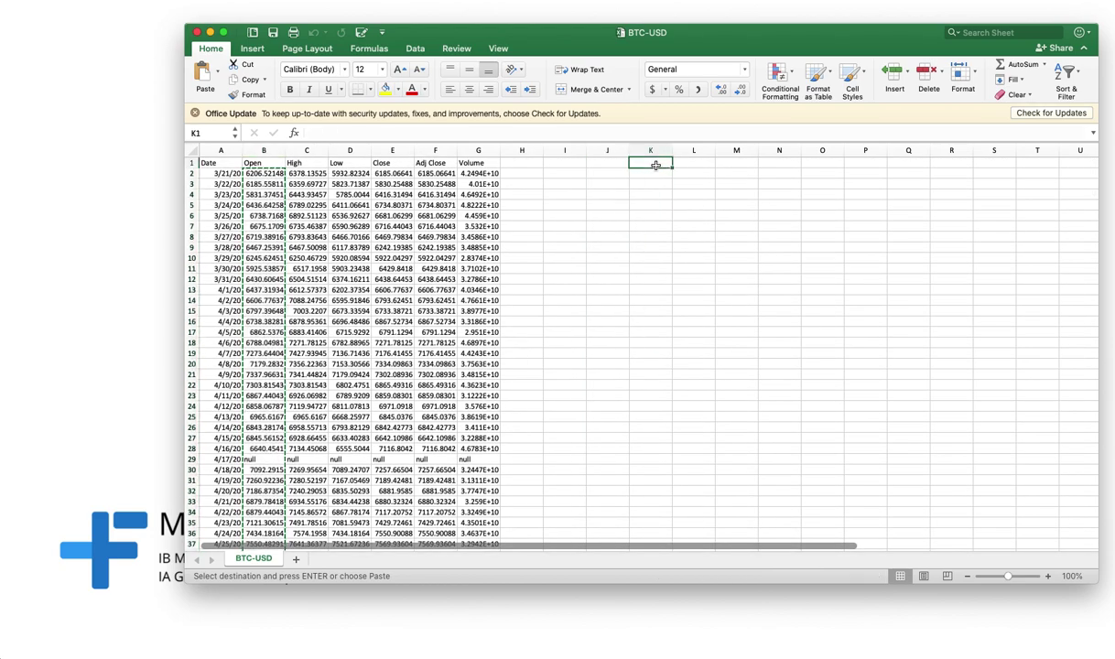
{"action": "key", "text": "super+v"}
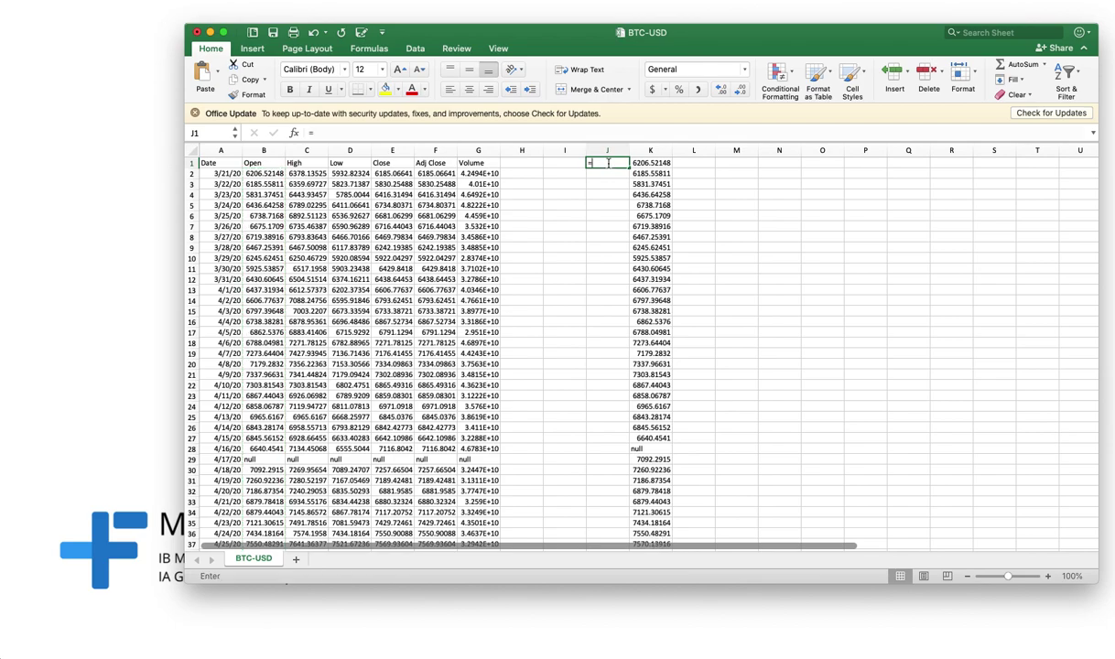
Number the days beside the copied prices by entering =ROW(A1) in J1 and filling it down to the last price row.
{"action": "type", "text": "=row(a1)"}
{"action": "key", "text": "Return"}
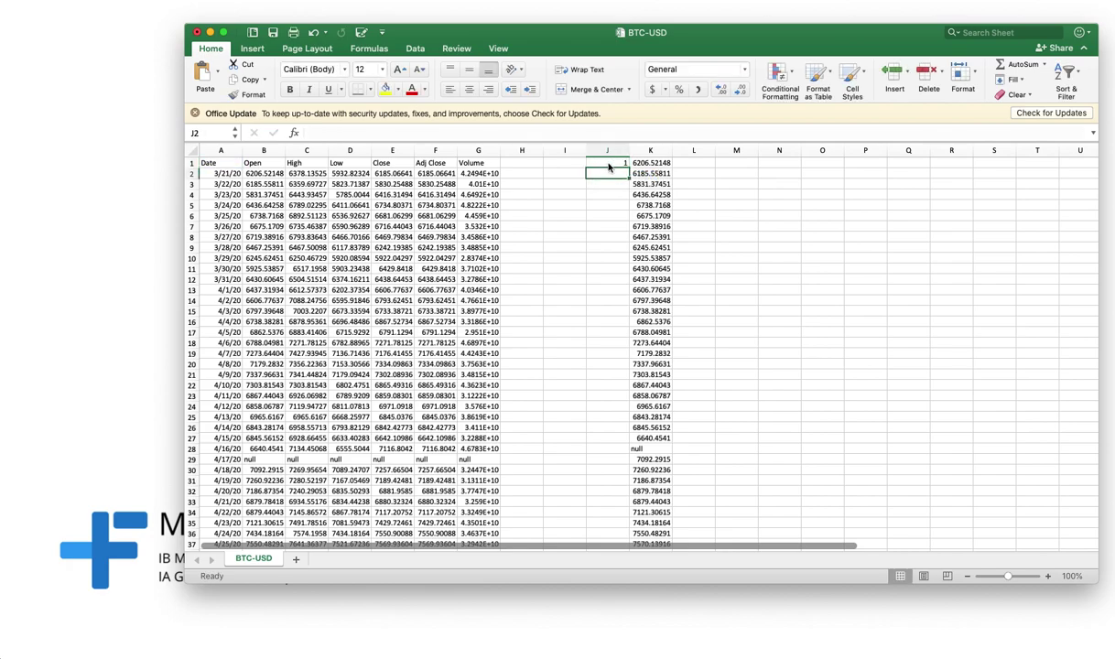
{"action": "left_click", "coordinate": [606, 163]}
{"action": "left_click_drag", "start_coordinate": [629, 169], "coordinate": [622, 526]}
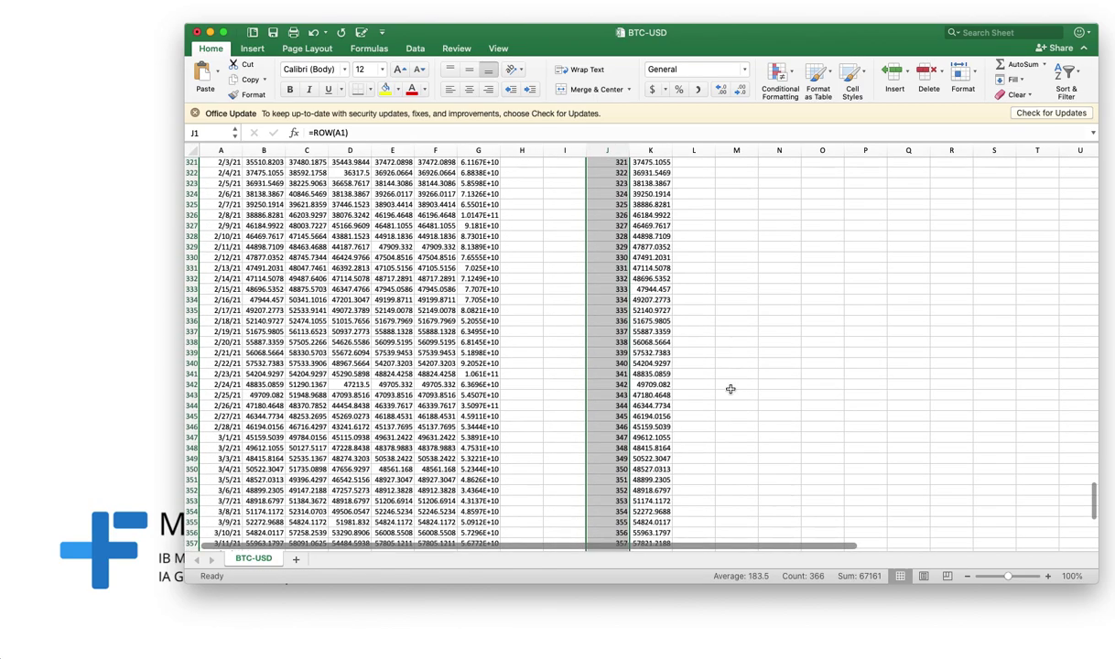
{"action": "left_click", "coordinate": [731, 389]}
Clear the day numbers and null prices in columns J and K for rows 206, 207 and 203.
{"action": "scroll", "coordinate": [730, 389], "scroll_direction": "up", "scroll_amount": 3}
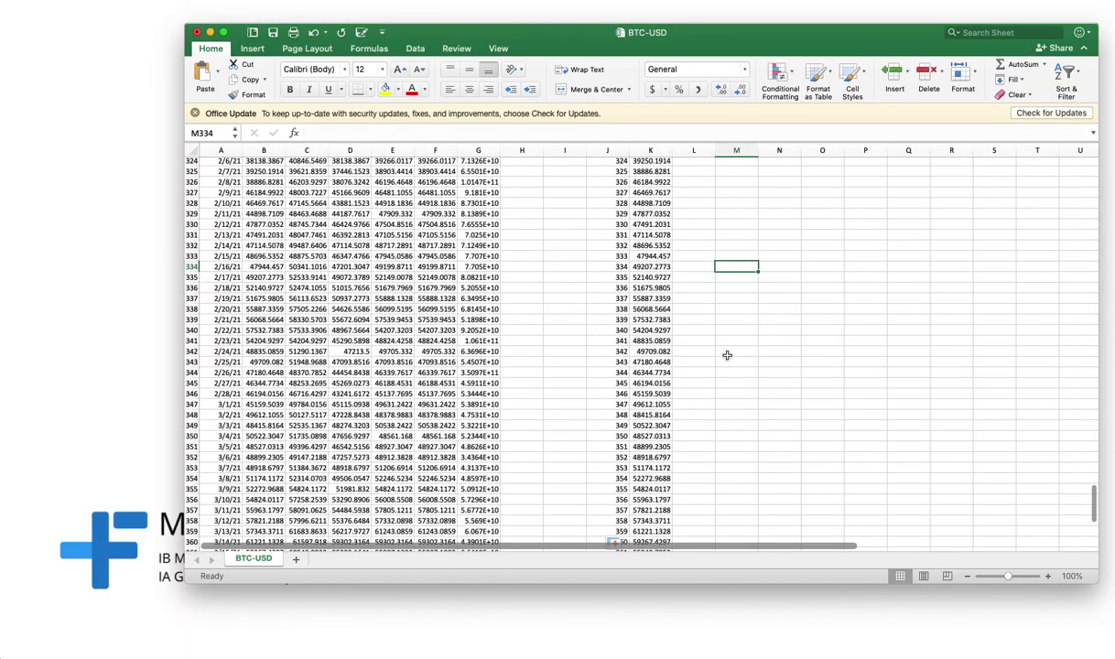
{"action": "scroll", "coordinate": [727, 355], "scroll_direction": "up", "scroll_amount": 15}
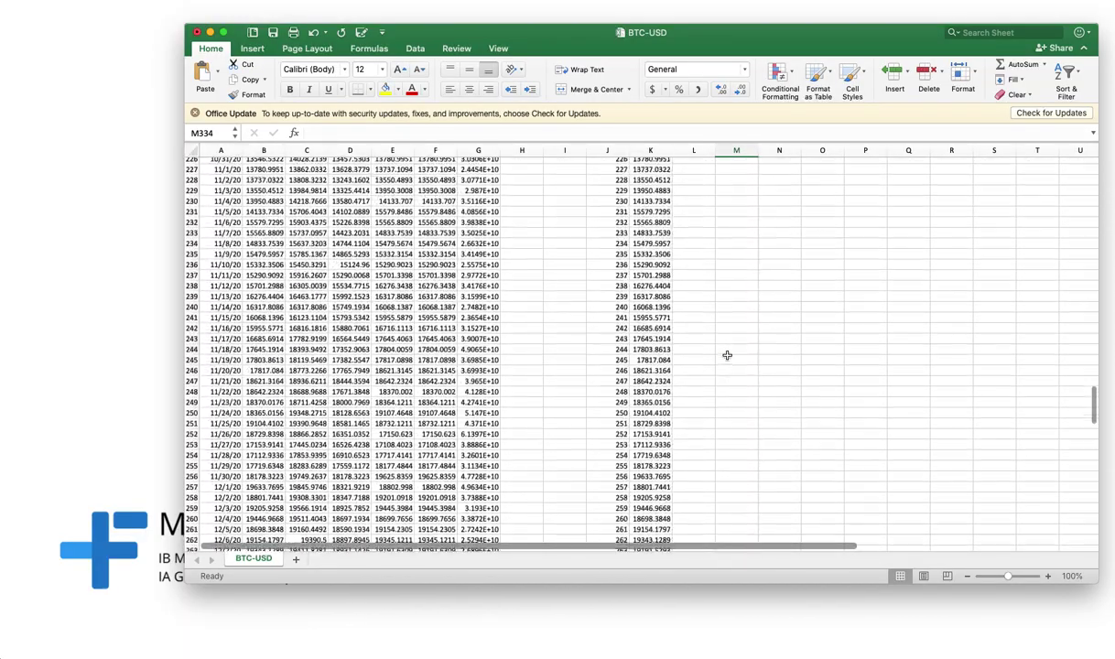
{"action": "scroll", "coordinate": [727, 356], "scroll_direction": "up", "scroll_amount": 10}
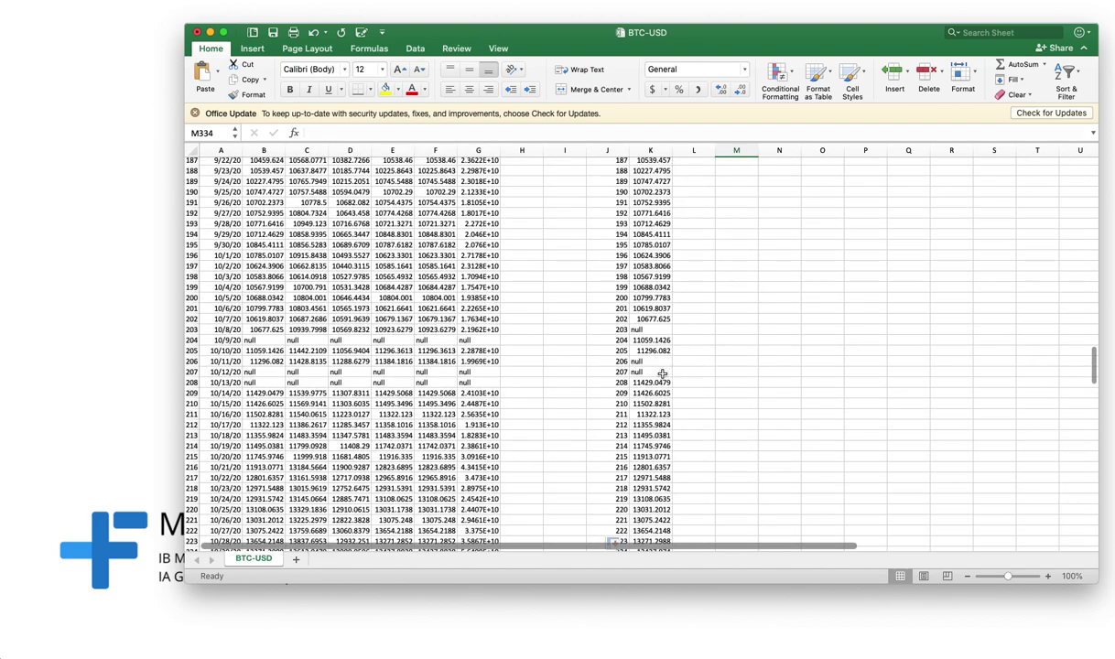
{"action": "left_click_drag", "start_coordinate": [615, 369], "coordinate": [615, 364]}
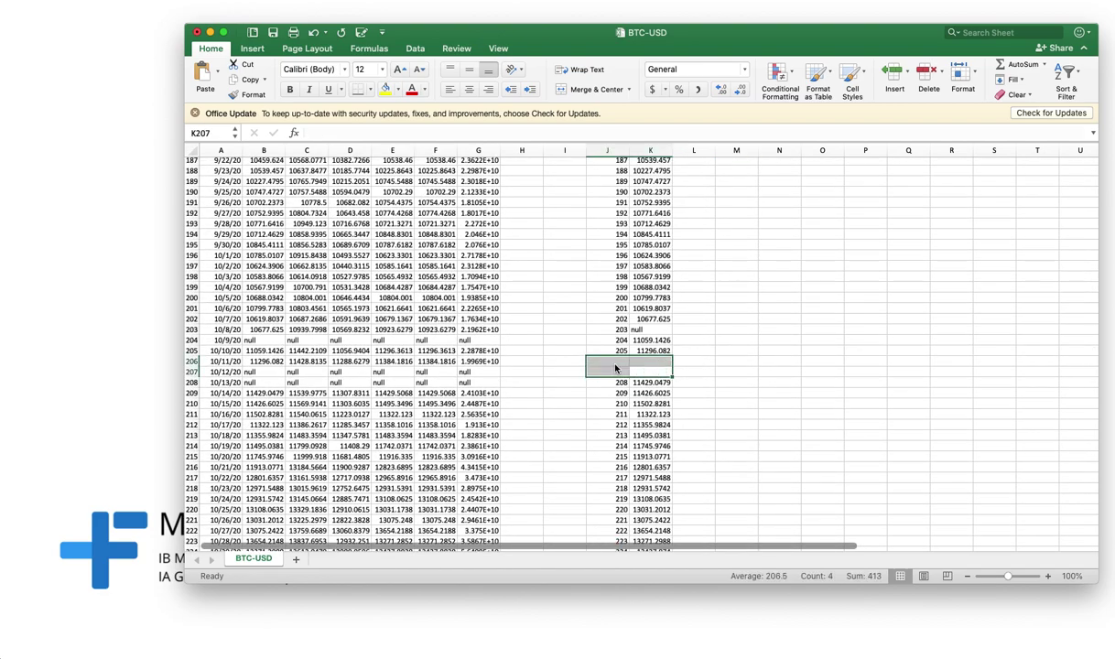
{"action": "key", "text": "Delete"}
{"action": "left_click_drag", "start_coordinate": [643, 330], "coordinate": [620, 330]}
Clear the day number and null price in row 28 of columns J and K.
{"action": "scroll", "coordinate": [626, 336], "scroll_direction": "up", "scroll_amount": 15}
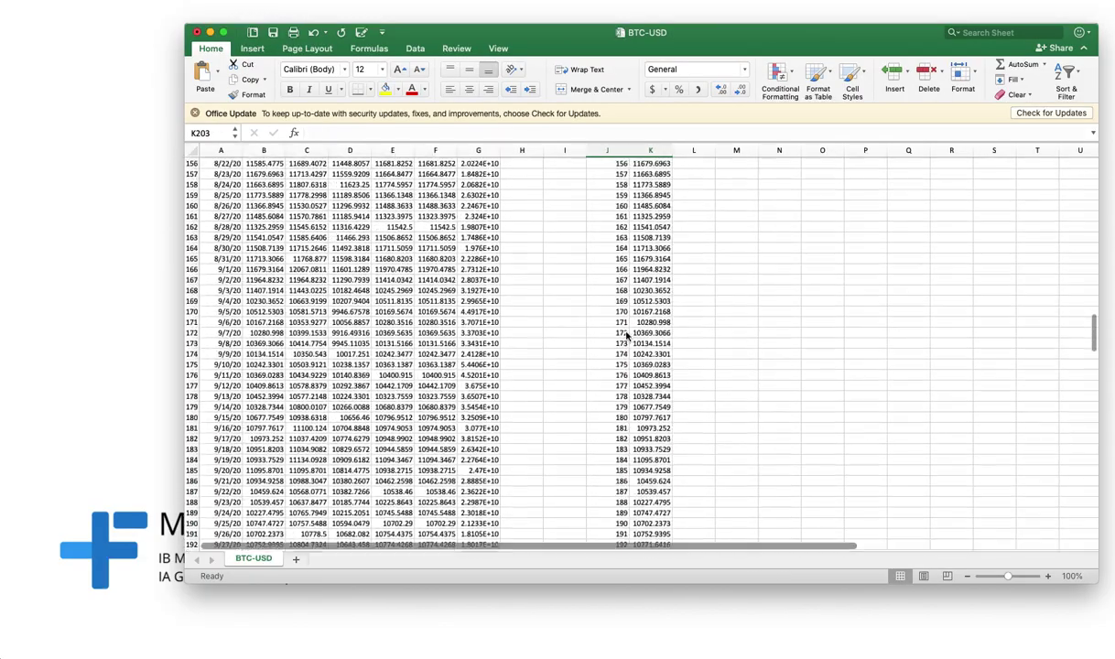
{"action": "scroll", "coordinate": [627, 337], "scroll_direction": "up", "scroll_amount": 20}
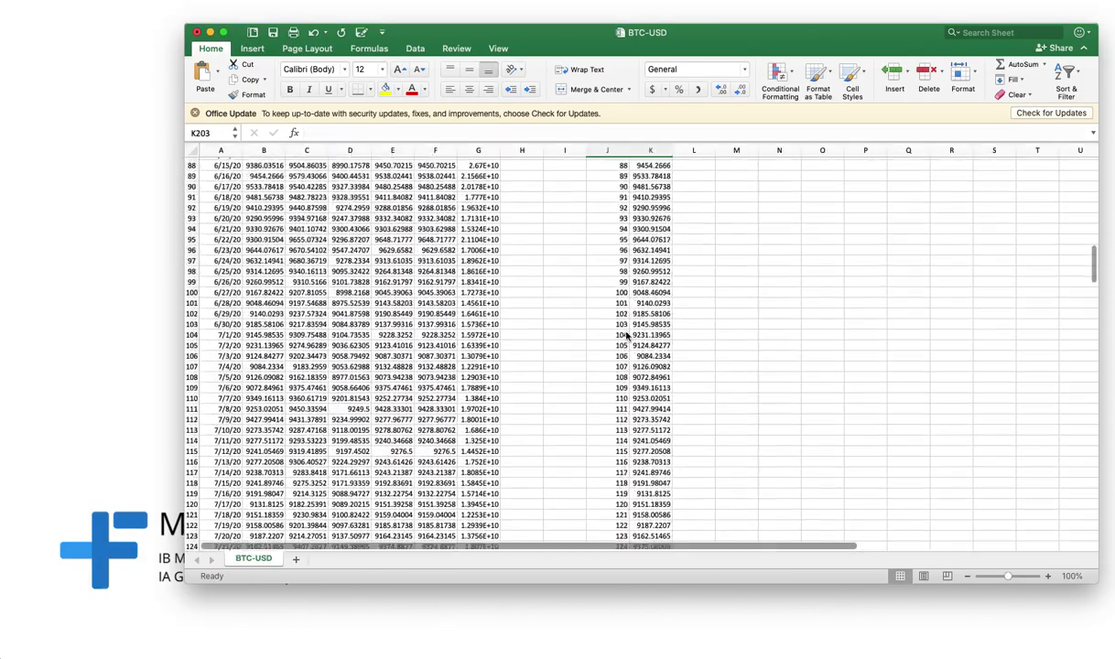
{"action": "scroll", "coordinate": [626, 337], "scroll_direction": "up", "scroll_amount": 18}
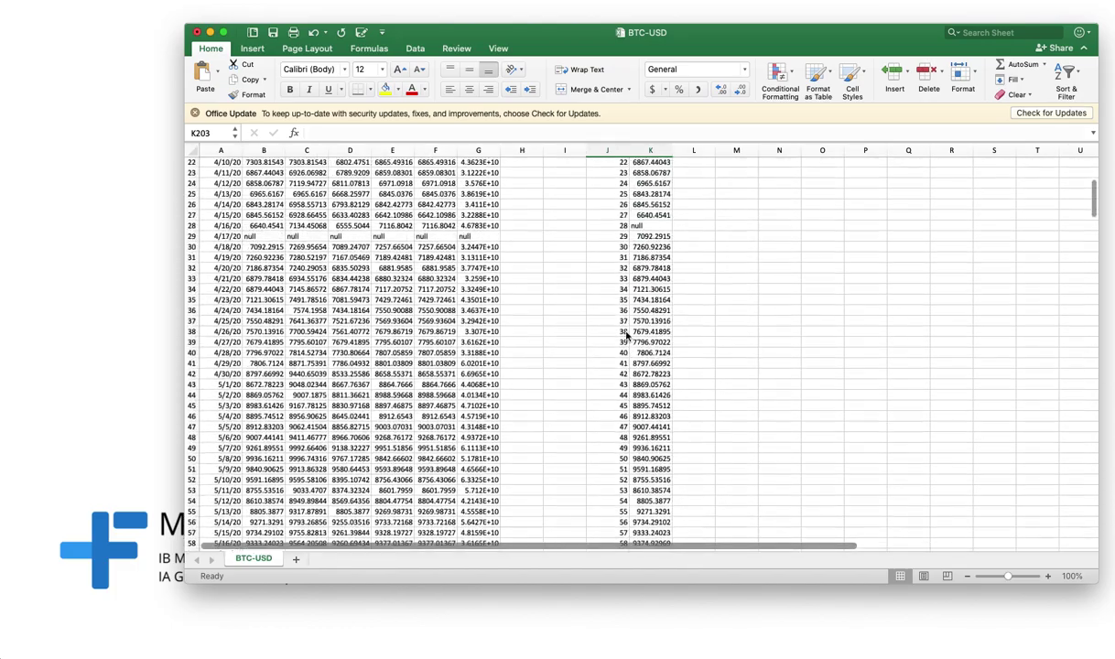
{"action": "scroll", "coordinate": [626, 337], "scroll_direction": "up", "scroll_amount": 4}
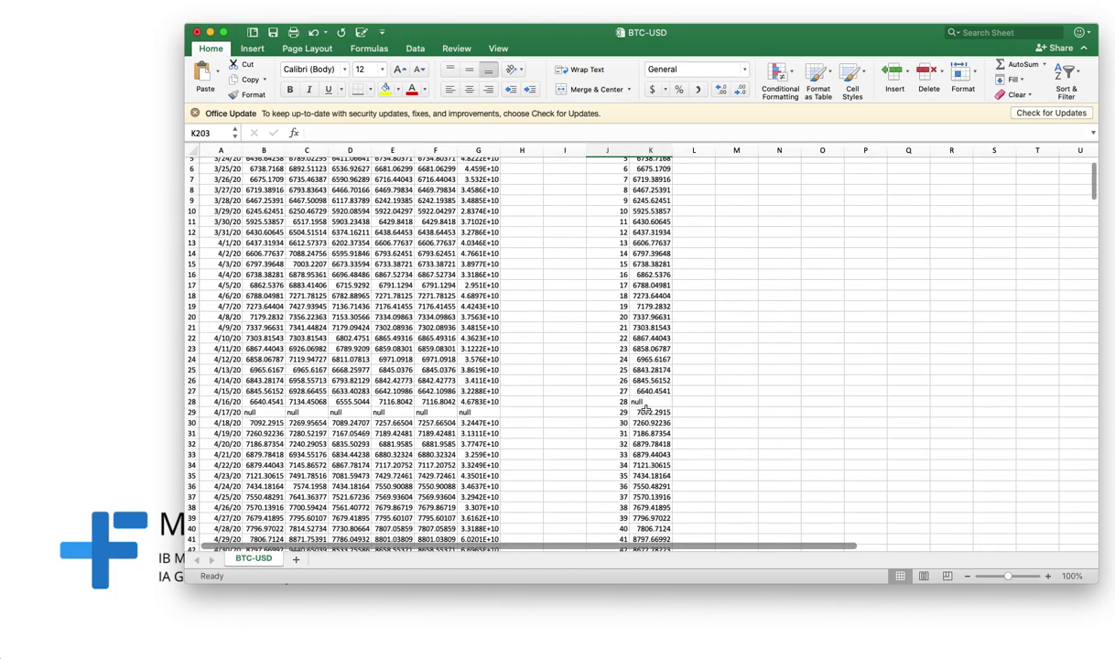
{"action": "left_click_drag", "start_coordinate": [645, 405], "coordinate": [615, 406]}
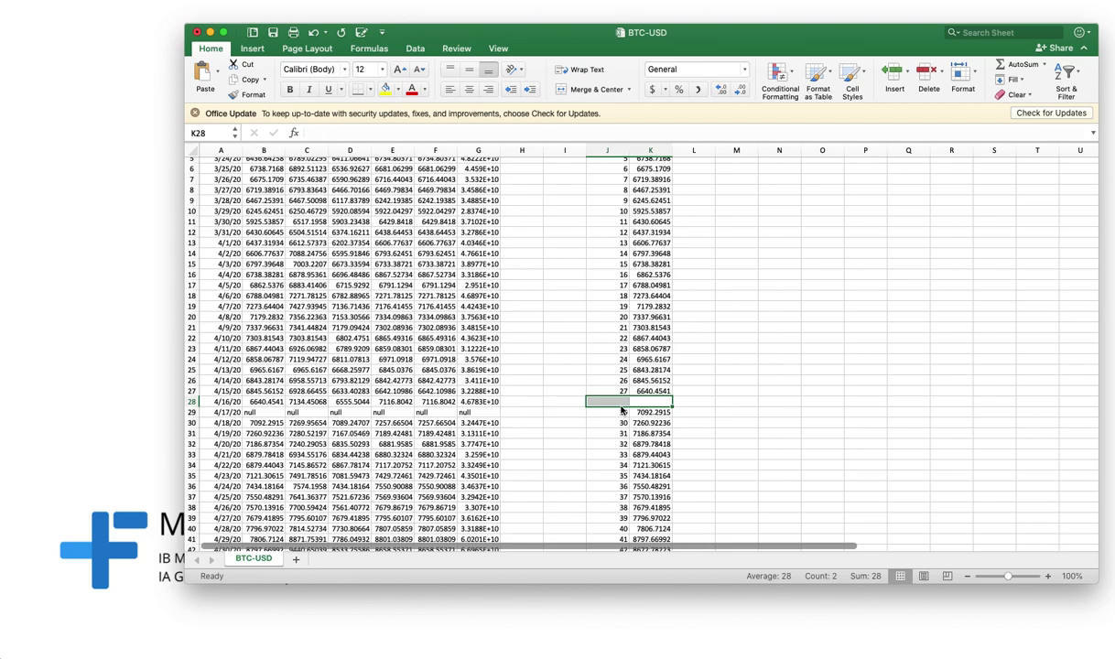
Insert a markers-only scatter chart from the day numbers and prices in columns J and K.
{"action": "scroll", "coordinate": [785, 302], "scroll_direction": "up", "scroll_amount": 2}
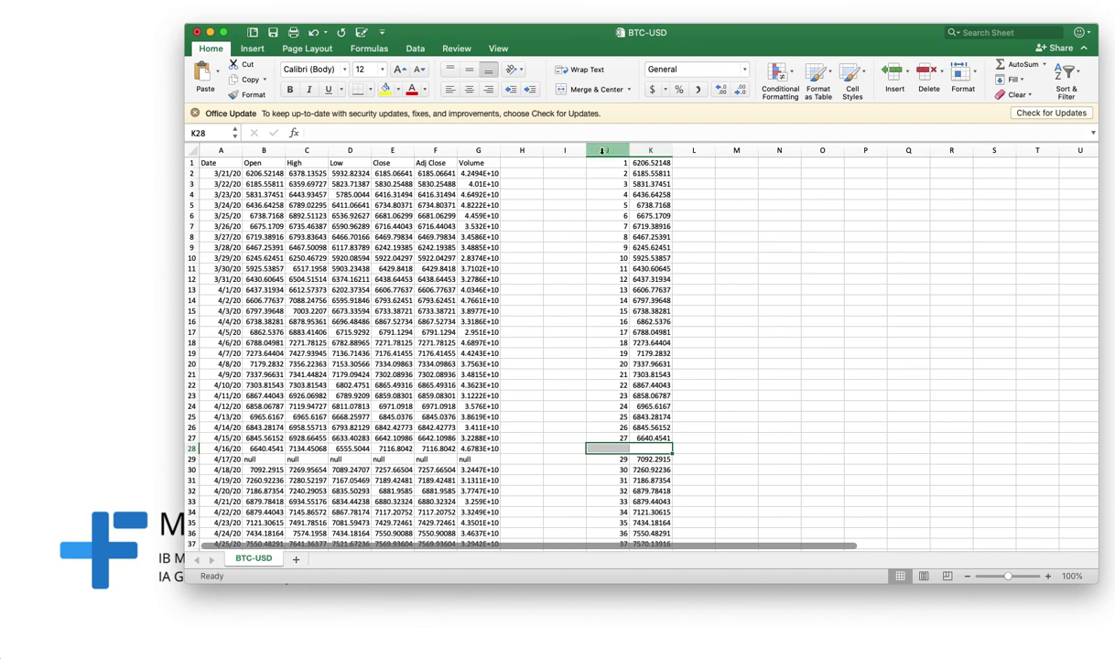
{"action": "left_click_drag", "start_coordinate": [609, 151], "coordinate": [651, 152]}
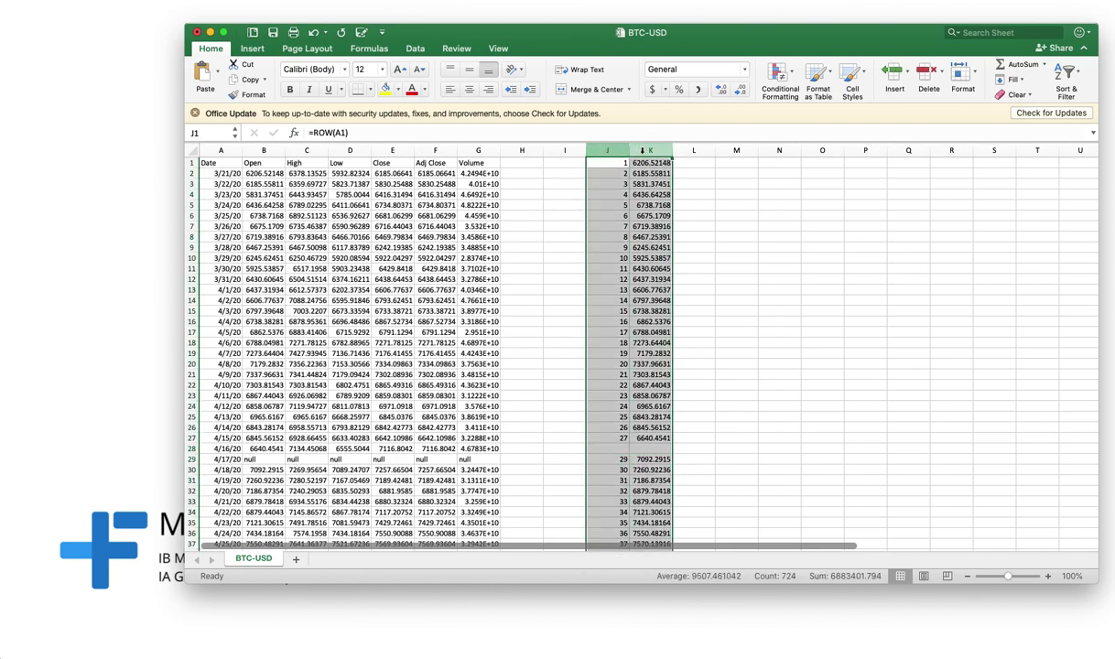
{"action": "left_click", "coordinate": [253, 49]}
{"action": "left_click", "coordinate": [613, 93]}
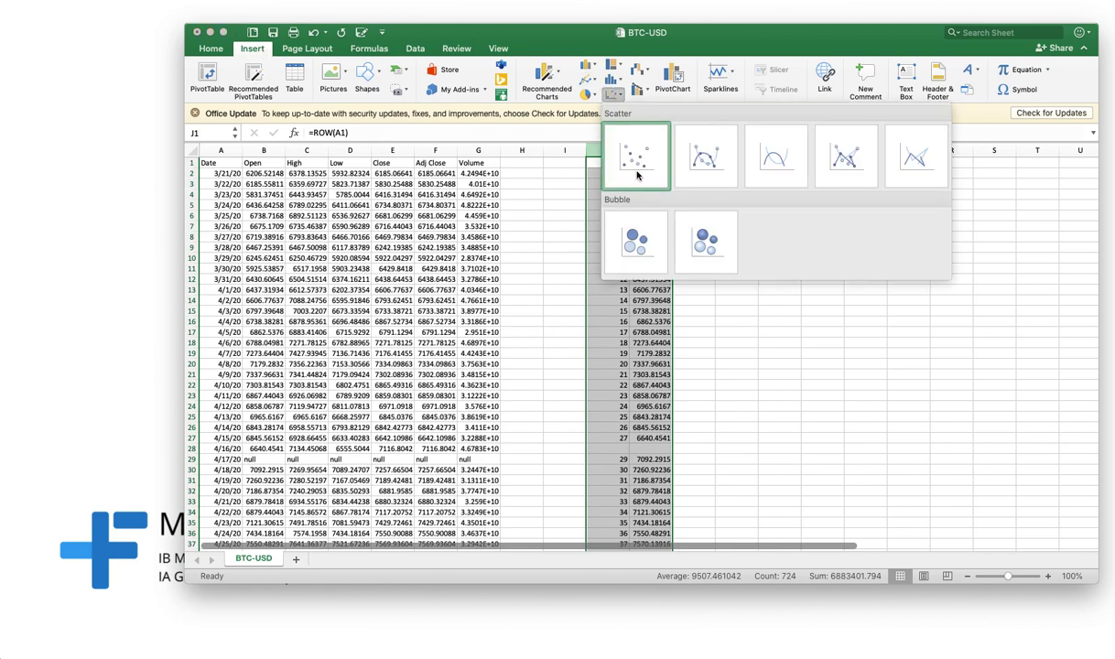
{"action": "left_click", "coordinate": [638, 164]}
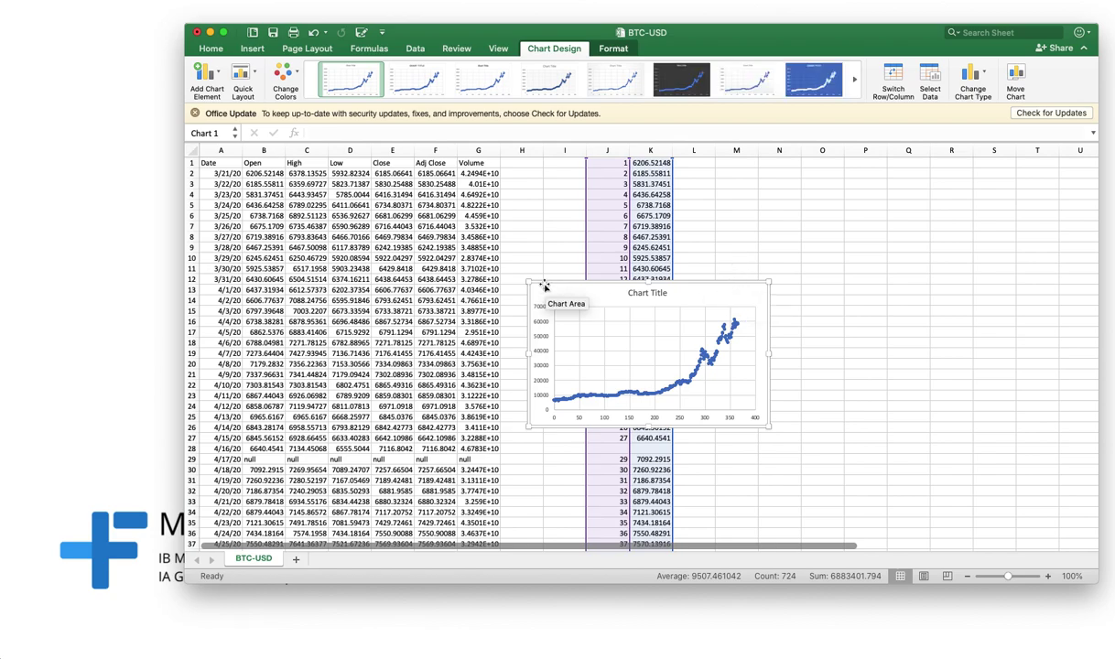
Enlarge the scatter chart and move it over the original data, clear of the price values in column K.
{"action": "left_click_drag", "start_coordinate": [527, 280], "coordinate": [372, 197]}
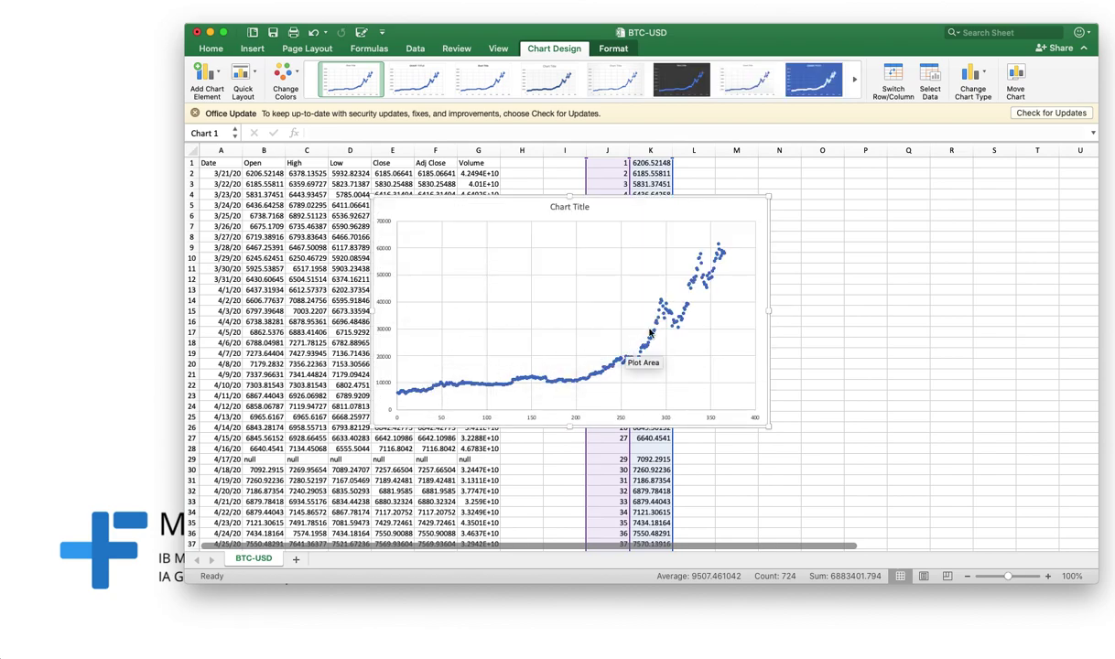
{"action": "left_click_drag", "start_coordinate": [598, 269], "coordinate": [476, 257]}
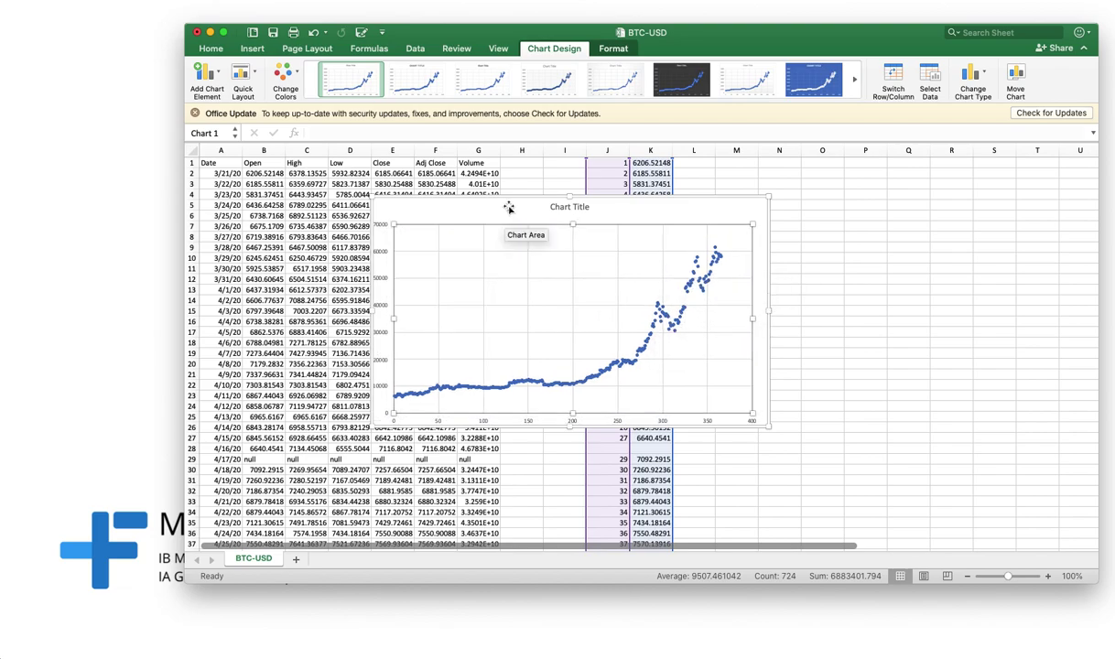
{"action": "left_click_drag", "start_coordinate": [510, 212], "coordinate": [348, 168]}
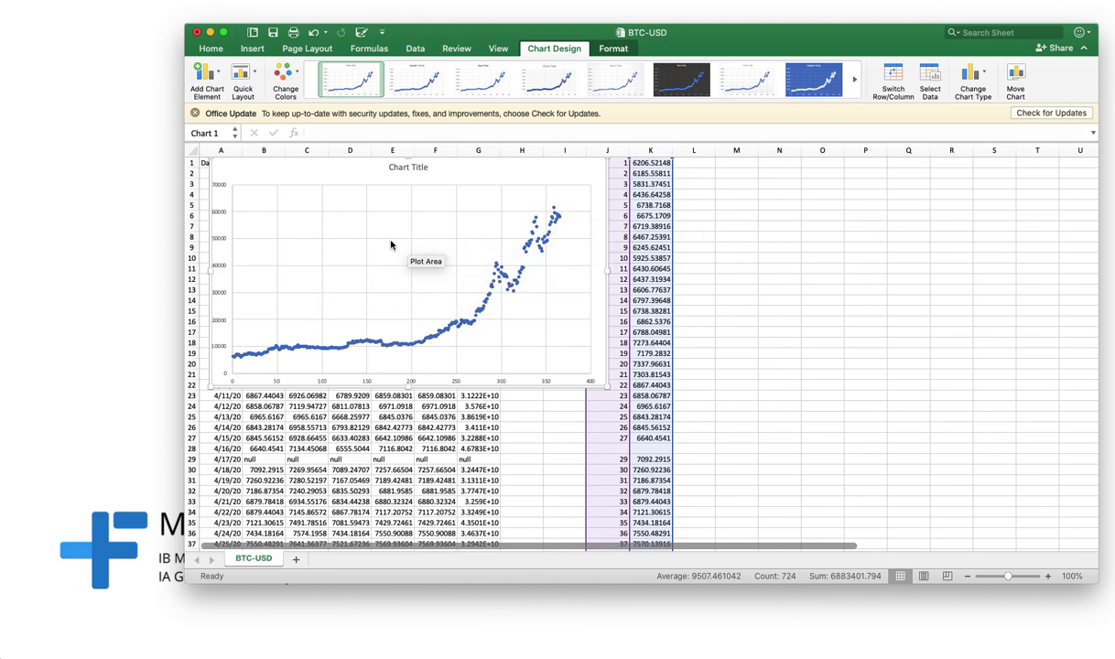
Add a trendline to the scatter chart, try the Exponential type, and set it to Polynomial of order 2.
{"action": "left_click", "coordinate": [209, 80]}
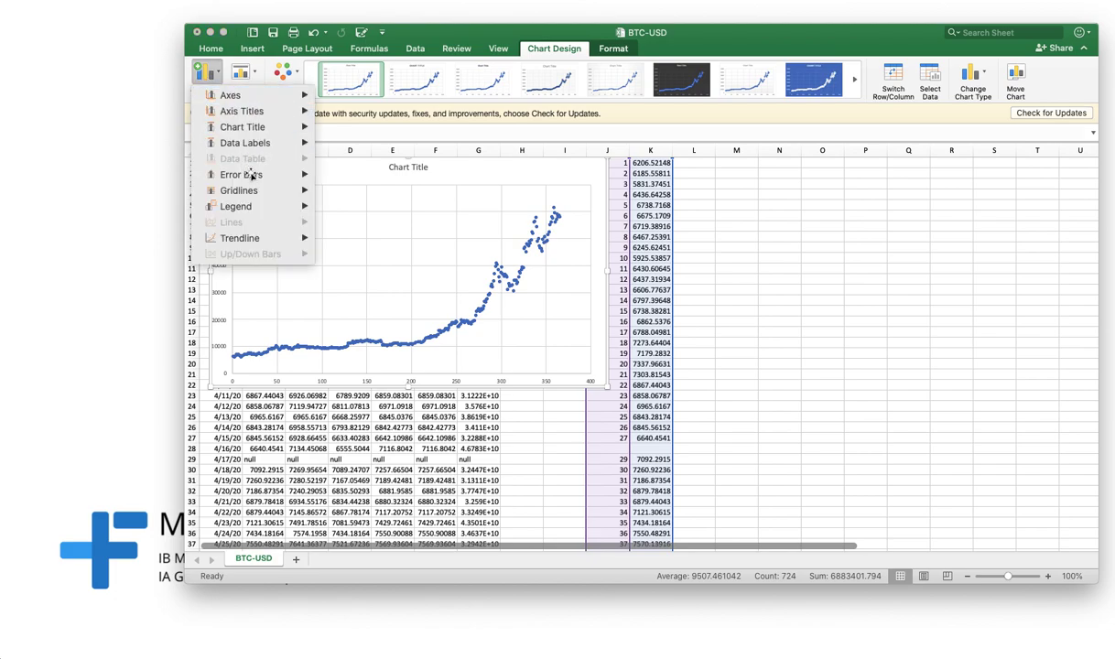
{"action": "mouse_move", "coordinate": [256, 241]}
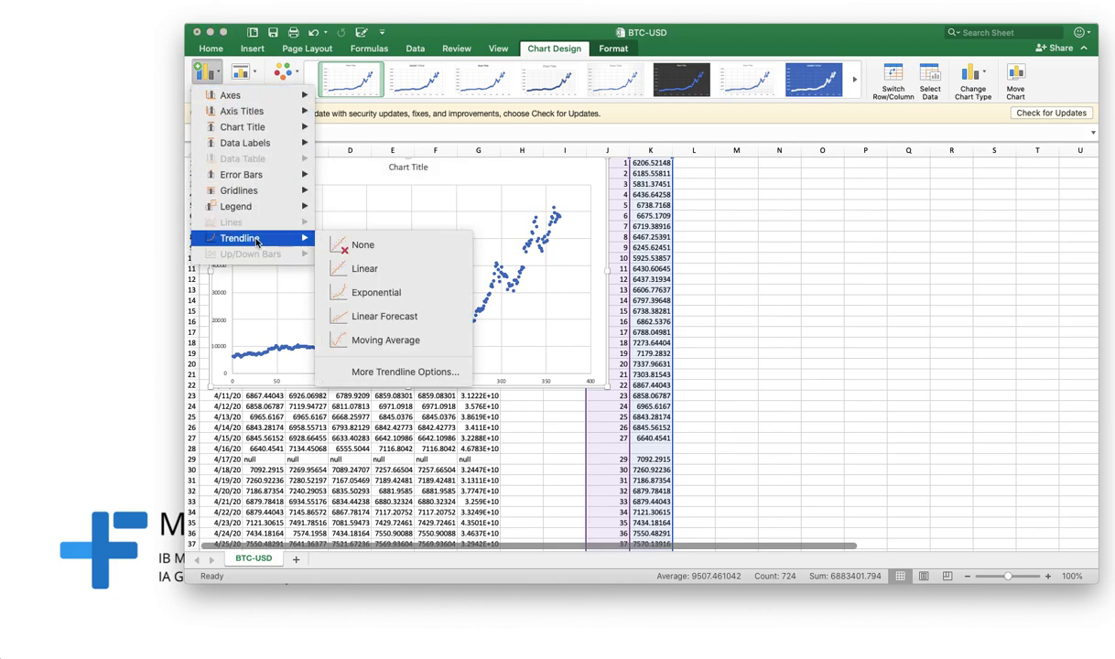
{"action": "left_click", "coordinate": [387, 372]}
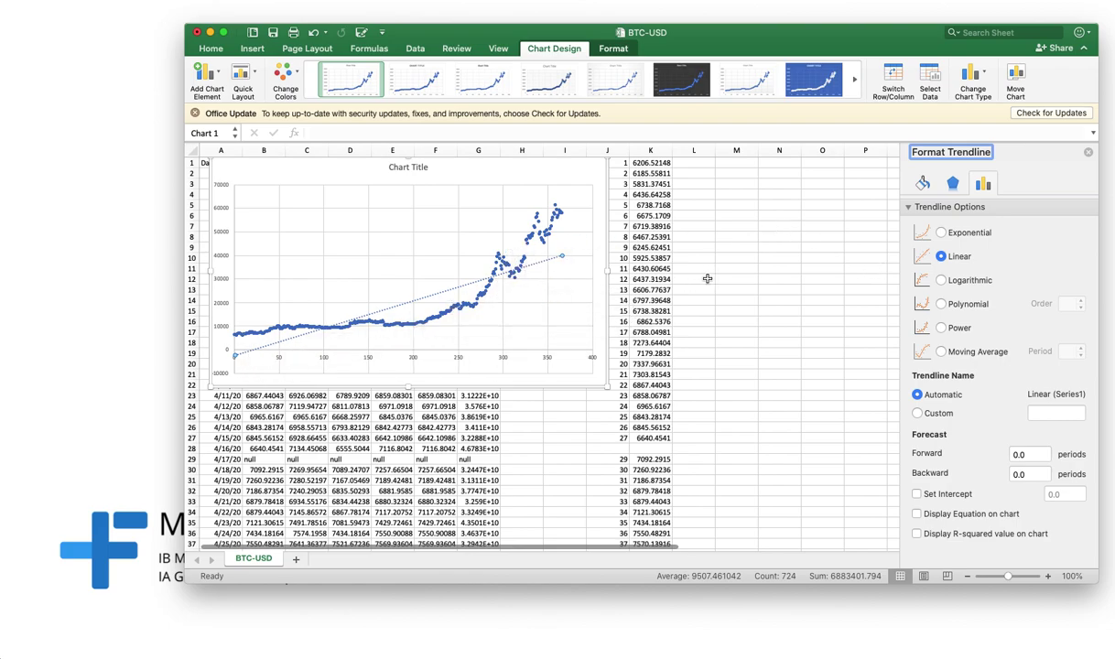
{"action": "left_click", "coordinate": [941, 232]}
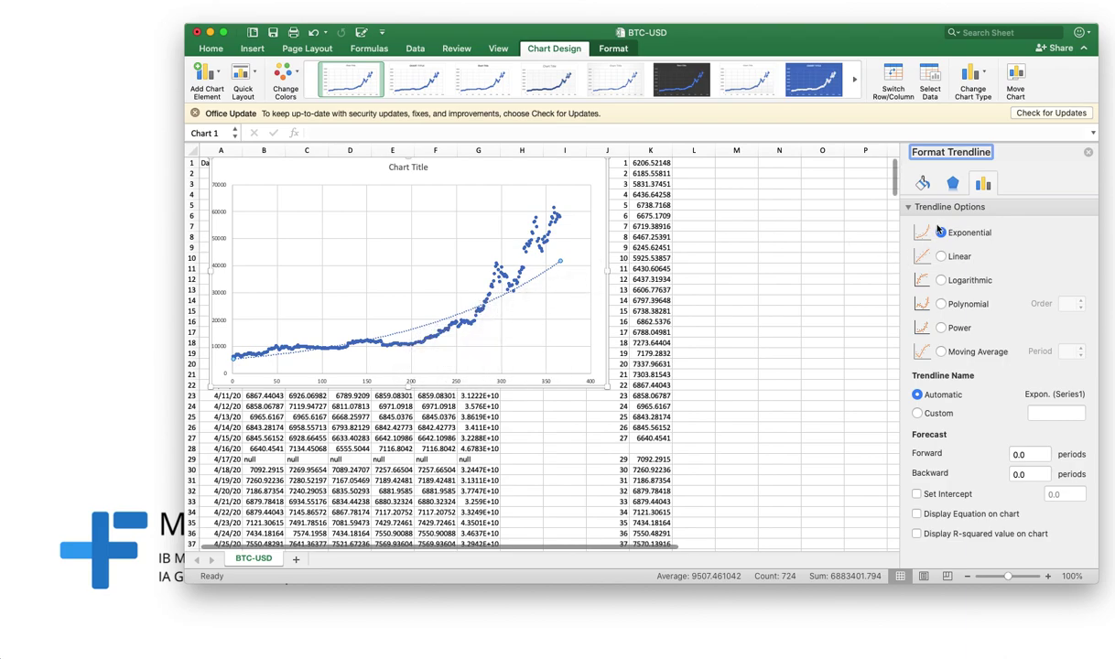
{"action": "left_click", "coordinate": [952, 303]}
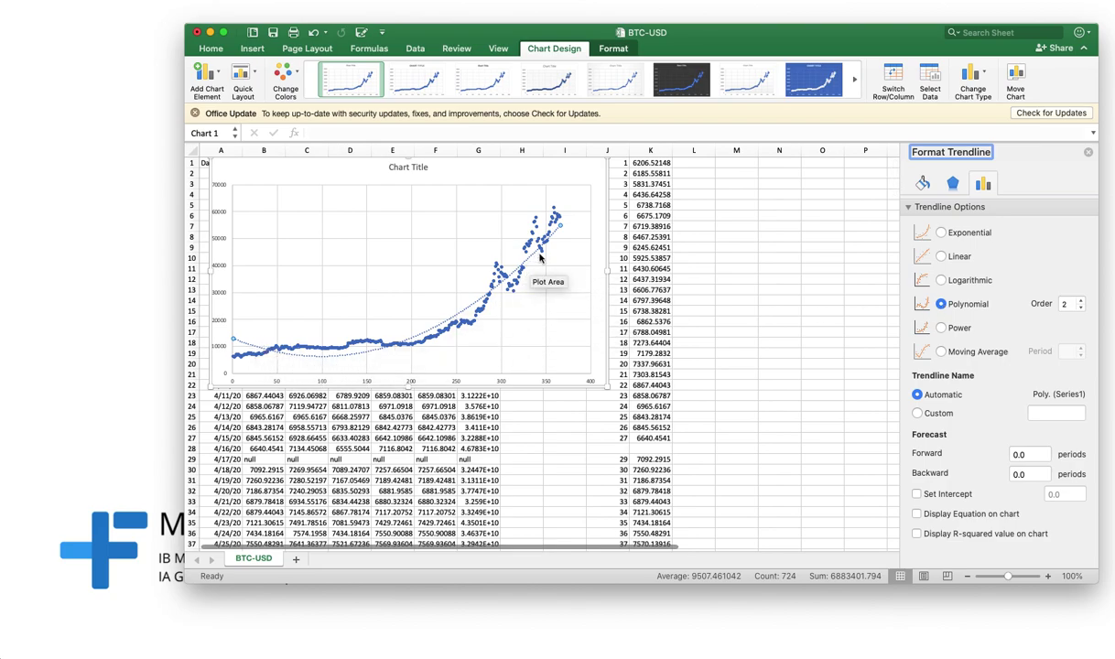
Try order 6 for the polynomial trendline and set its order to 3.
{"action": "left_click", "coordinate": [1080, 301]}
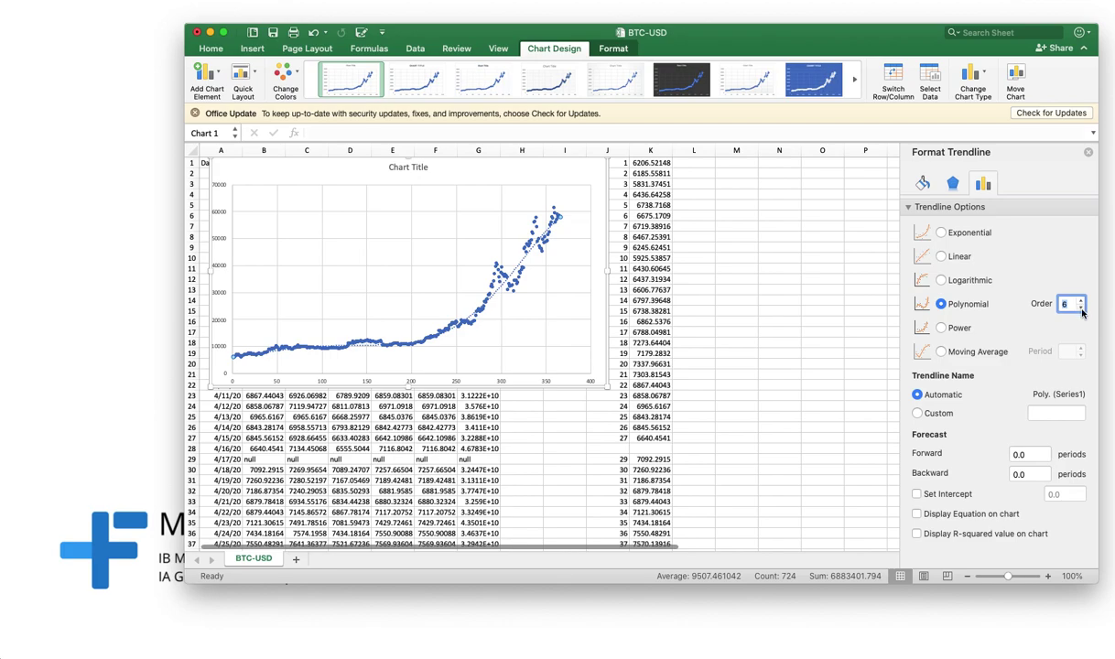
{"action": "left_click", "coordinate": [1081, 309]}
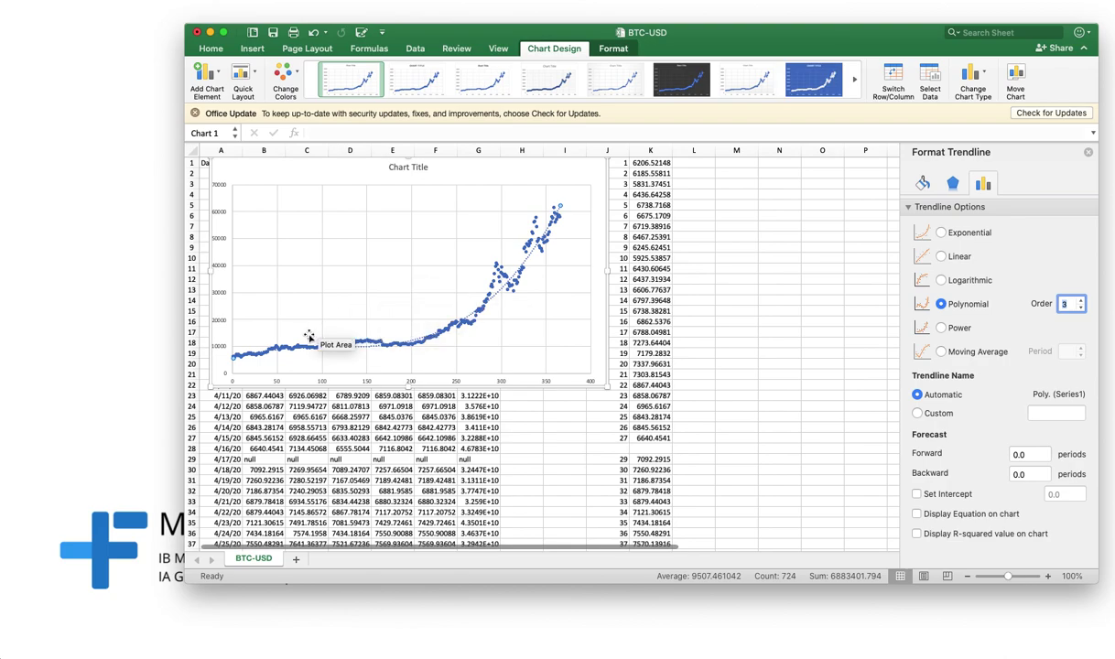
Try a trendline intercept of 0.0, remove it again, and display the trendline equation on the chart.
{"action": "left_click", "coordinate": [916, 495]}
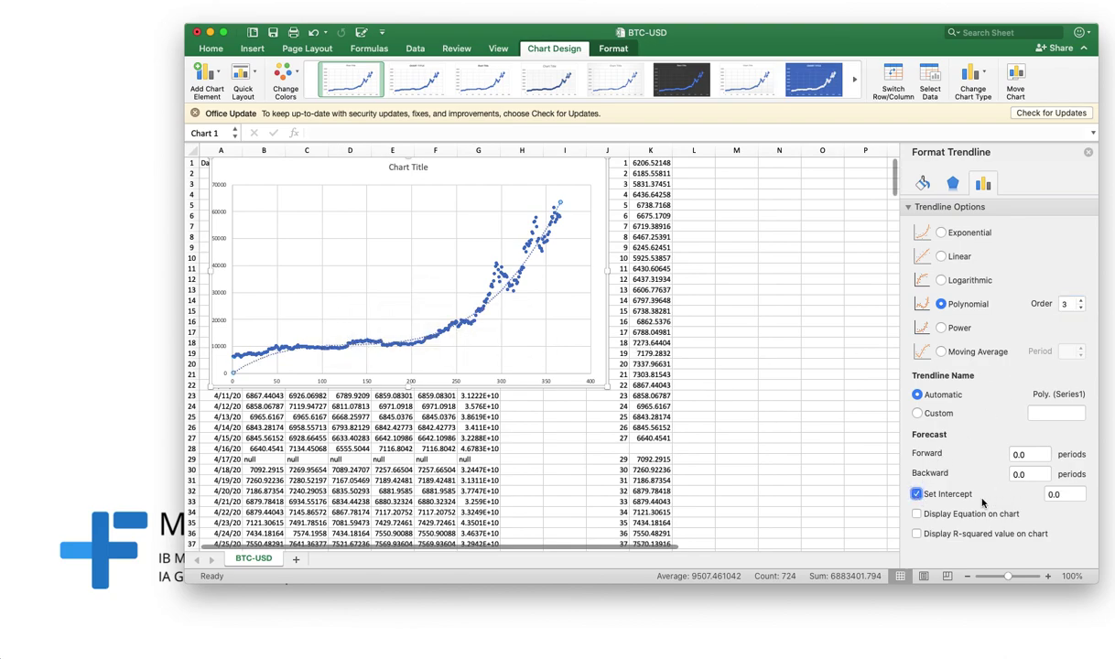
{"action": "left_click", "coordinate": [918, 494]}
{"action": "left_click", "coordinate": [917, 515]}
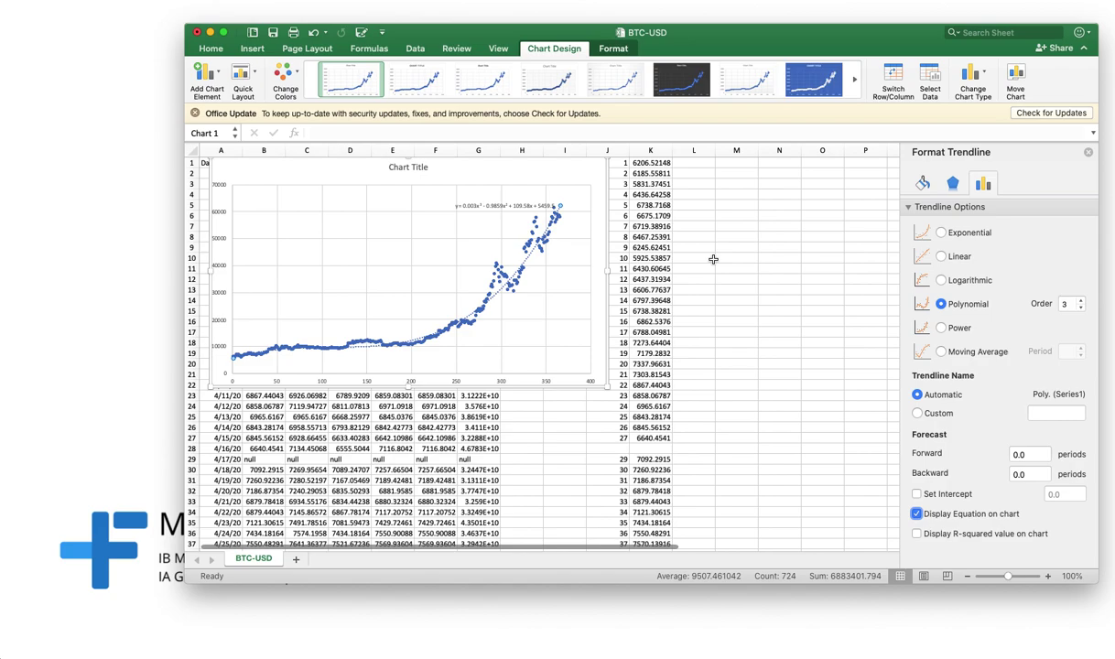
Copy the day numbers and prices from row 320 to row 366 in columns J and K.
{"action": "scroll", "coordinate": [699, 289], "scroll_direction": "down", "scroll_amount": 3}
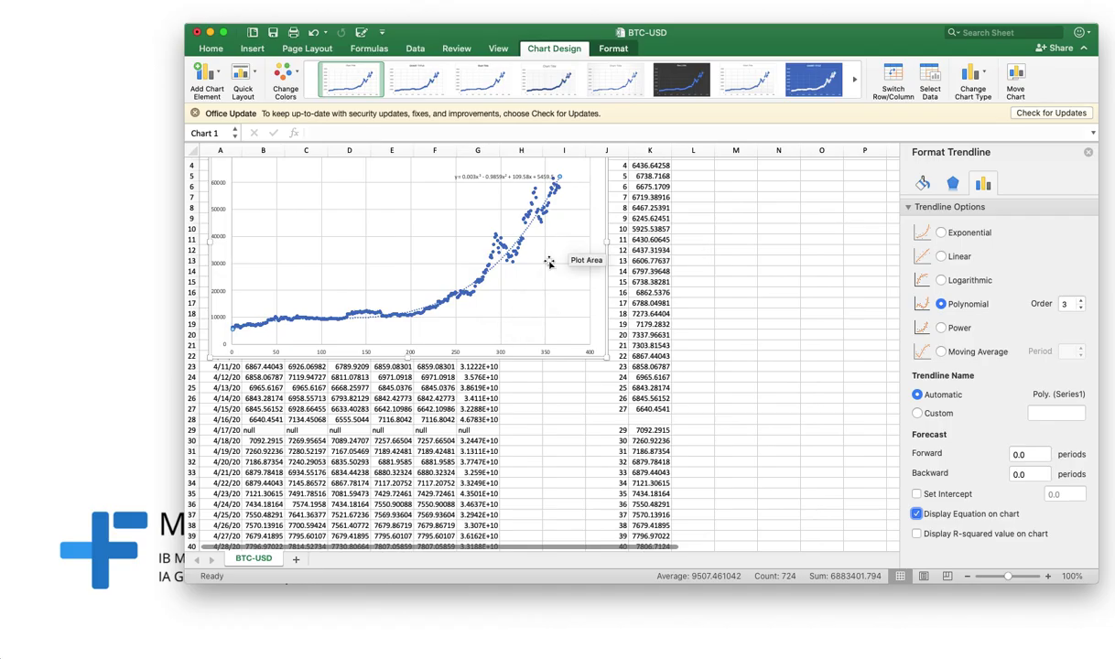
{"action": "scroll", "coordinate": [693, 398], "scroll_direction": "down", "scroll_amount": 20}
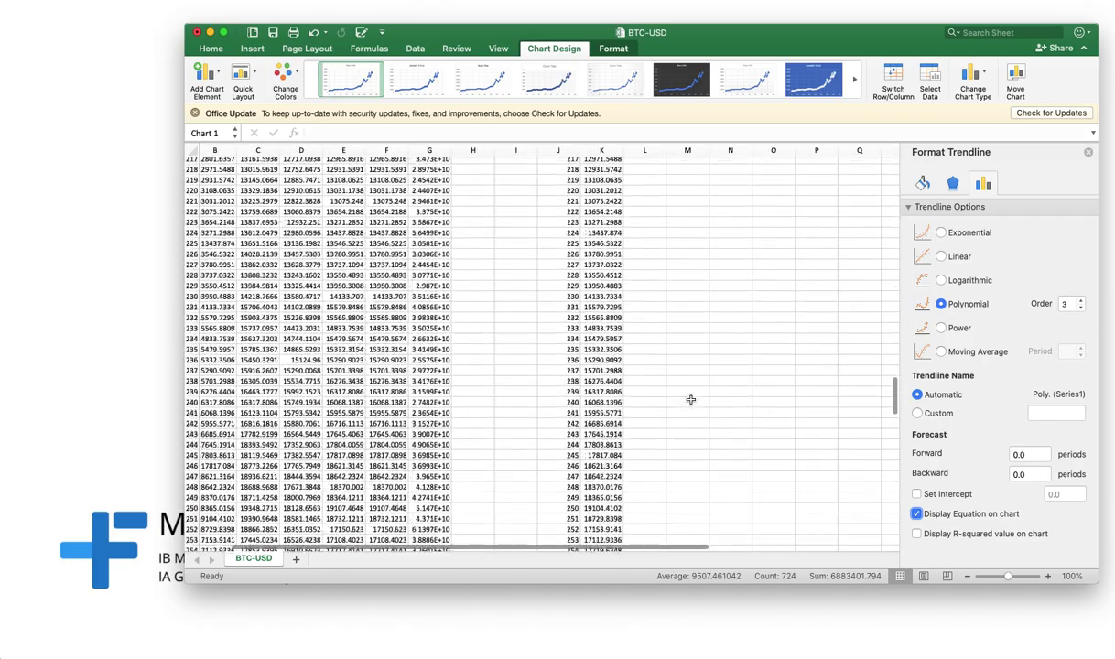
{"action": "scroll", "coordinate": [690, 399], "scroll_direction": "down", "scroll_amount": 10}
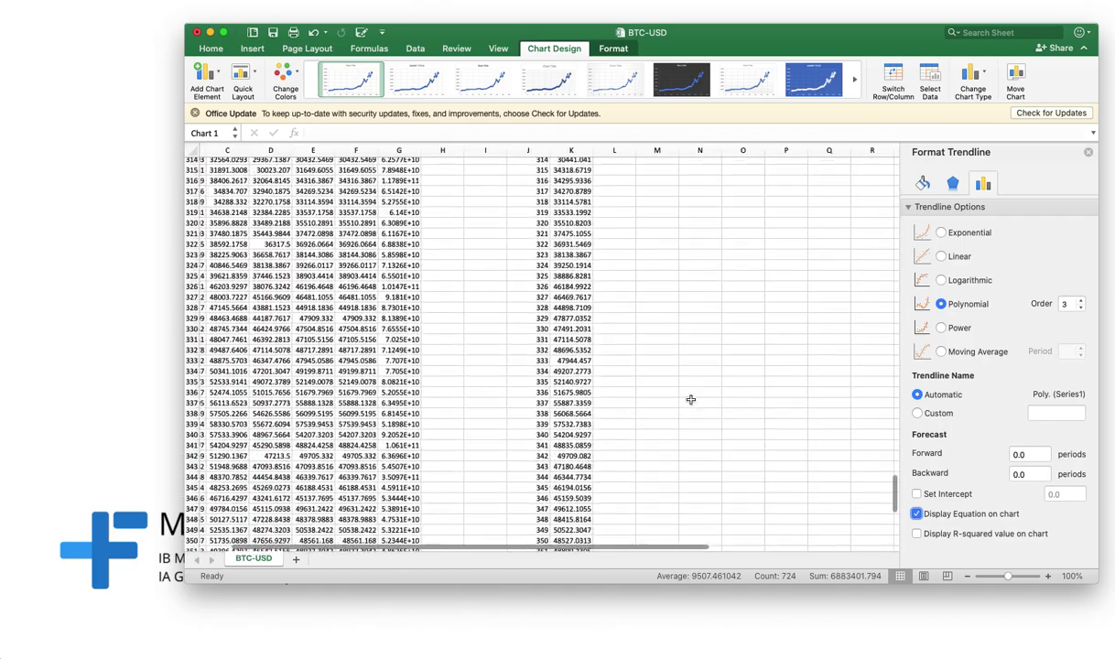
{"action": "scroll", "coordinate": [690, 399], "scroll_direction": "down", "scroll_amount": 5}
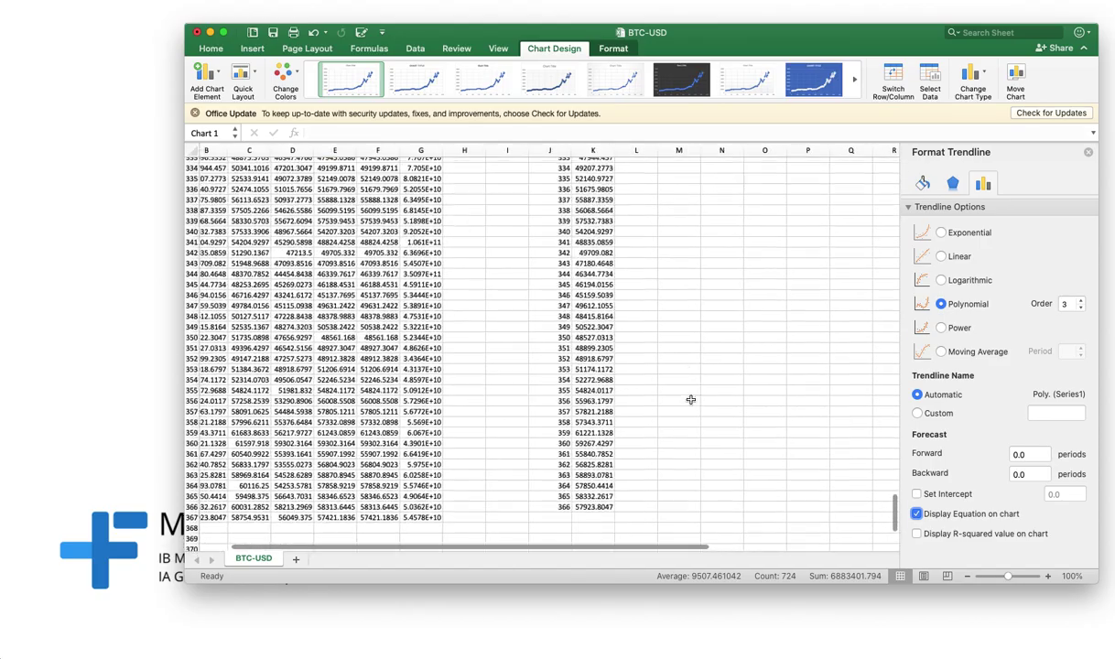
{"action": "scroll", "coordinate": [690, 399], "scroll_direction": "up", "scroll_amount": 1}
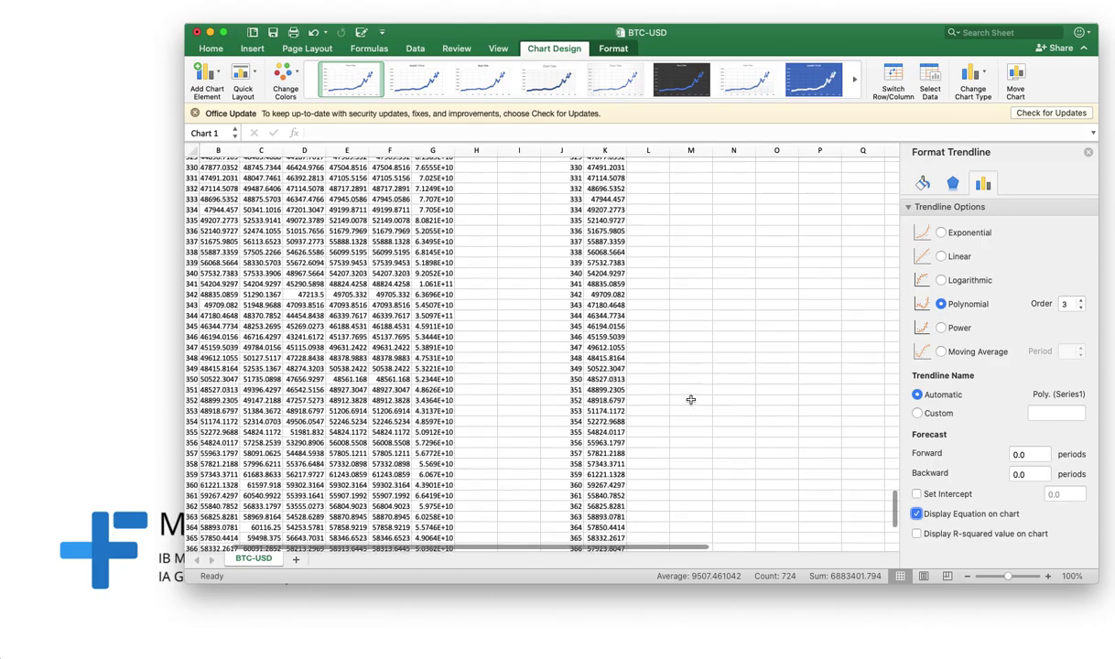
{"action": "scroll", "coordinate": [691, 400], "scroll_direction": "up", "scroll_amount": 3}
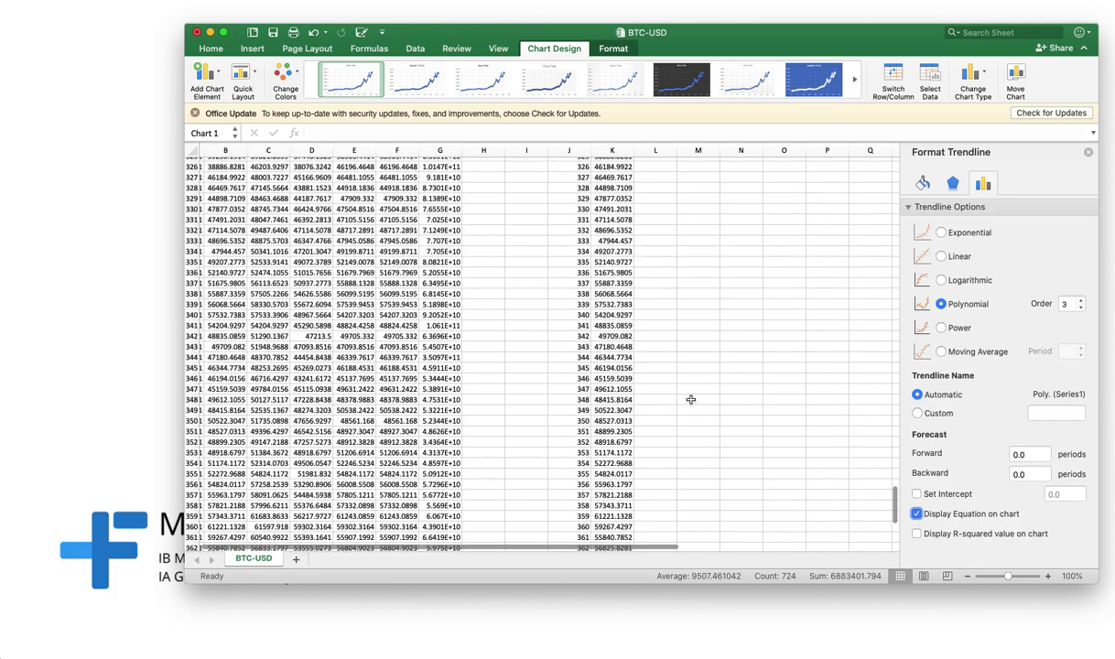
{"action": "scroll", "coordinate": [690, 400], "scroll_direction": "up", "scroll_amount": 3}
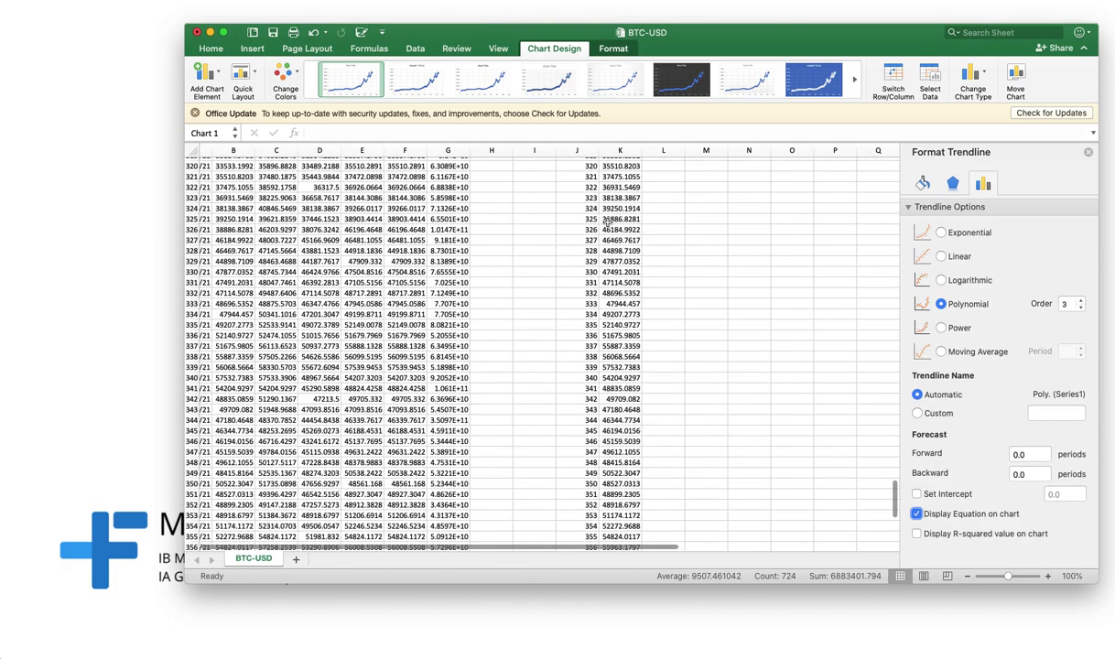
{"action": "left_click_drag", "start_coordinate": [587, 169], "coordinate": [601, 218]}
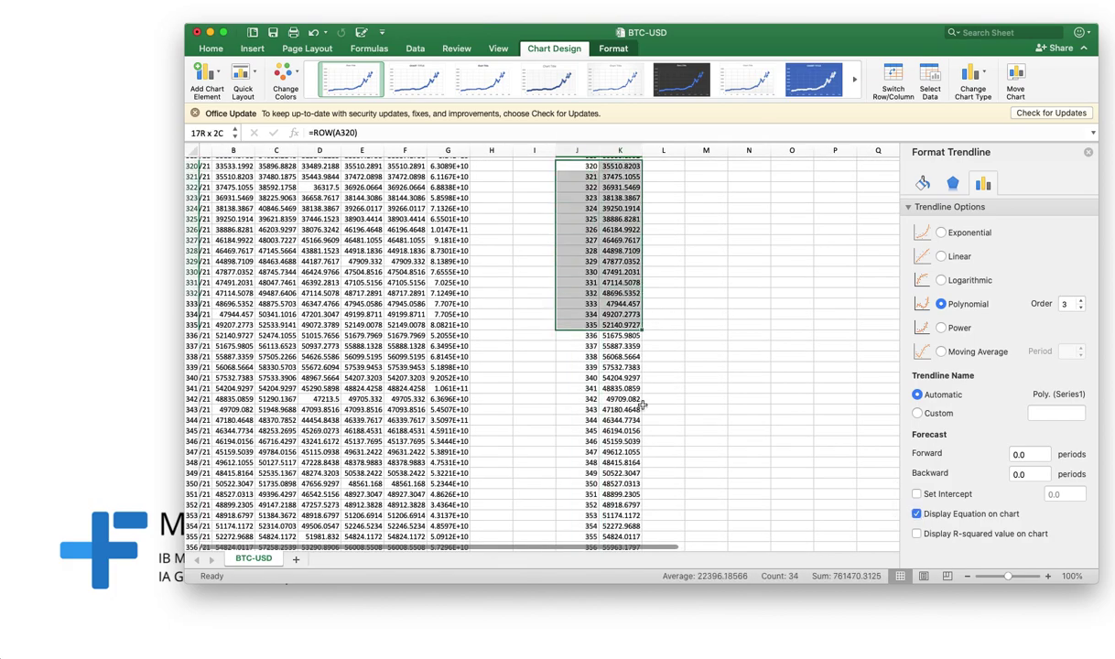
{"action": "left_click_drag", "start_coordinate": [633, 575], "coordinate": [629, 521]}
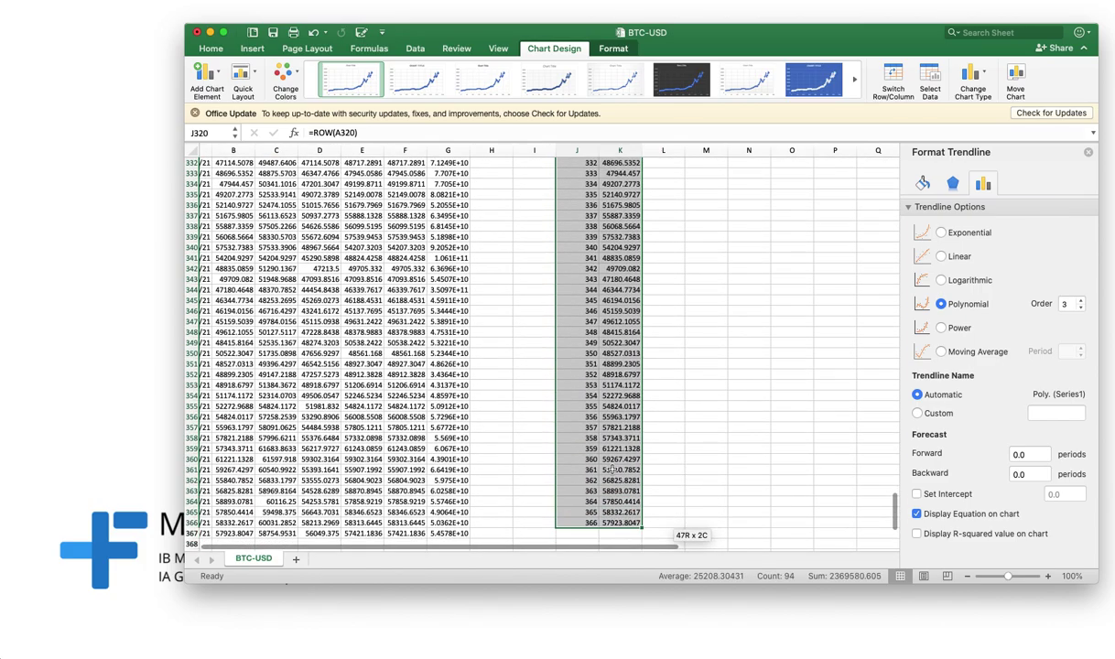
{"action": "left_click_drag", "start_coordinate": [611, 468], "coordinate": [611, 468]}
{"action": "right_click", "coordinate": [581, 467]}
{"action": "left_click", "coordinate": [612, 409]}
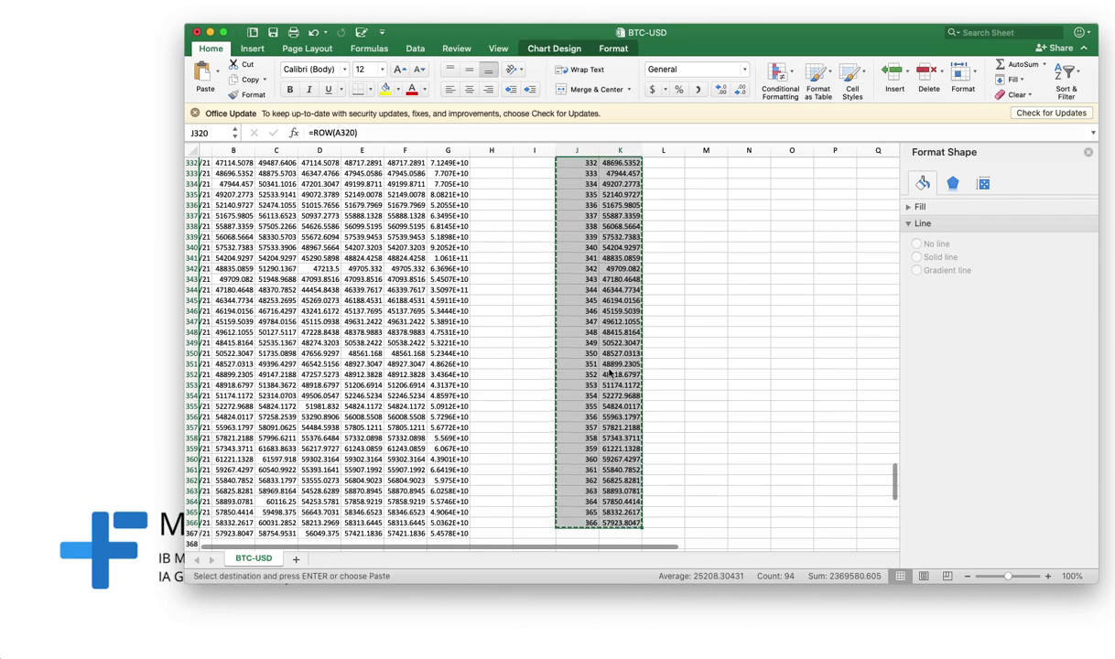
Paste the copied day numbers and prices into columns N and O, starting at cell N1.
{"action": "scroll", "coordinate": [611, 373], "scroll_direction": "up", "scroll_amount": 10}
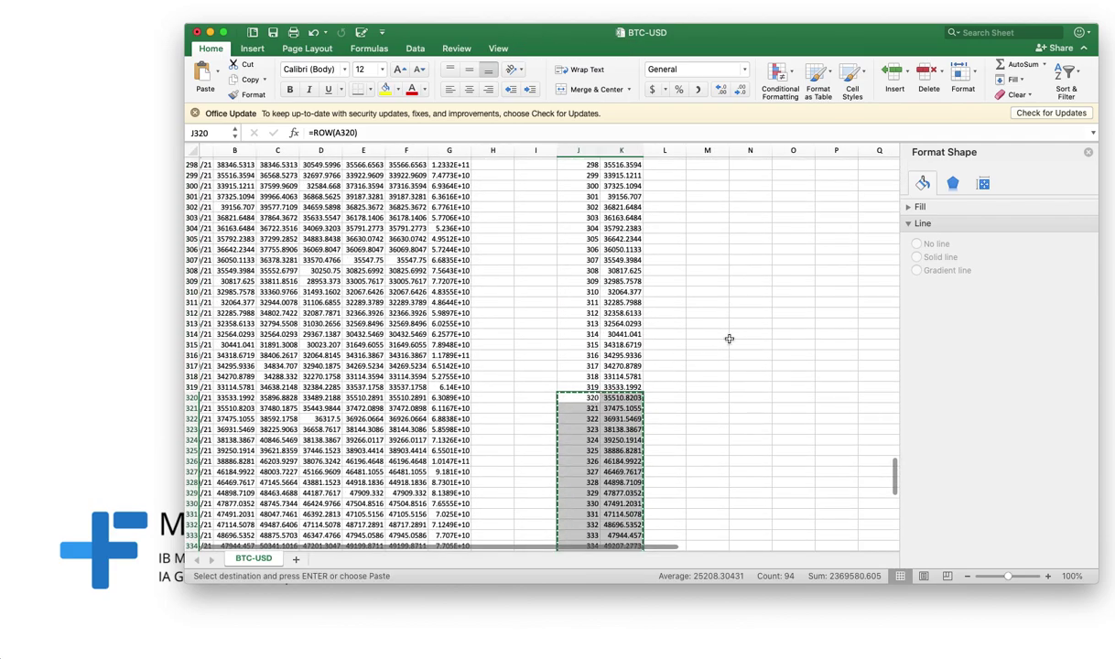
{"action": "scroll", "coordinate": [729, 339], "scroll_direction": "up", "scroll_amount": 20}
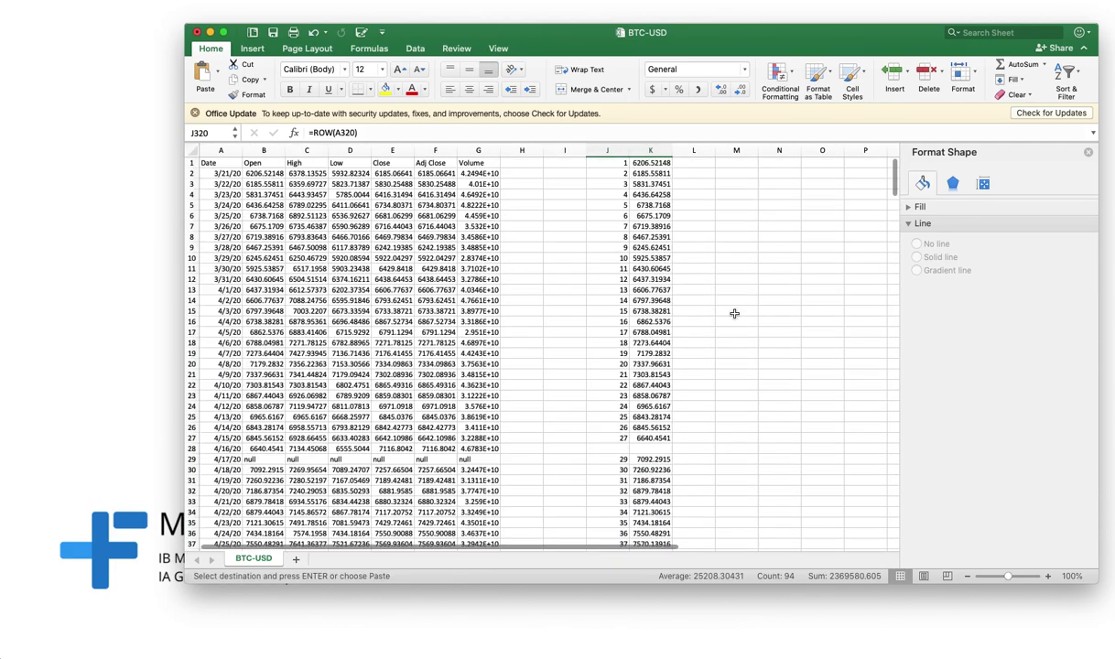
{"action": "scroll", "coordinate": [734, 314], "scroll_direction": "right", "scroll_amount": 10}
{"action": "scroll", "coordinate": [735, 314], "scroll_direction": "left", "scroll_amount": 8}
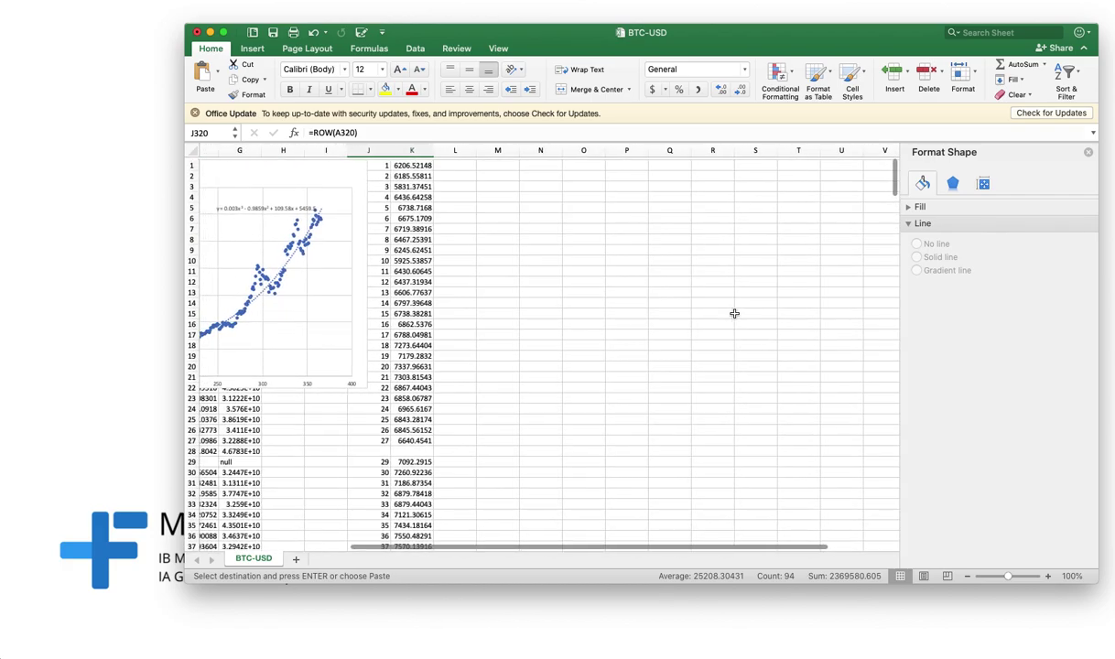
{"action": "scroll", "coordinate": [735, 314], "scroll_direction": "left", "scroll_amount": 2}
{"action": "left_click", "coordinate": [564, 163]}
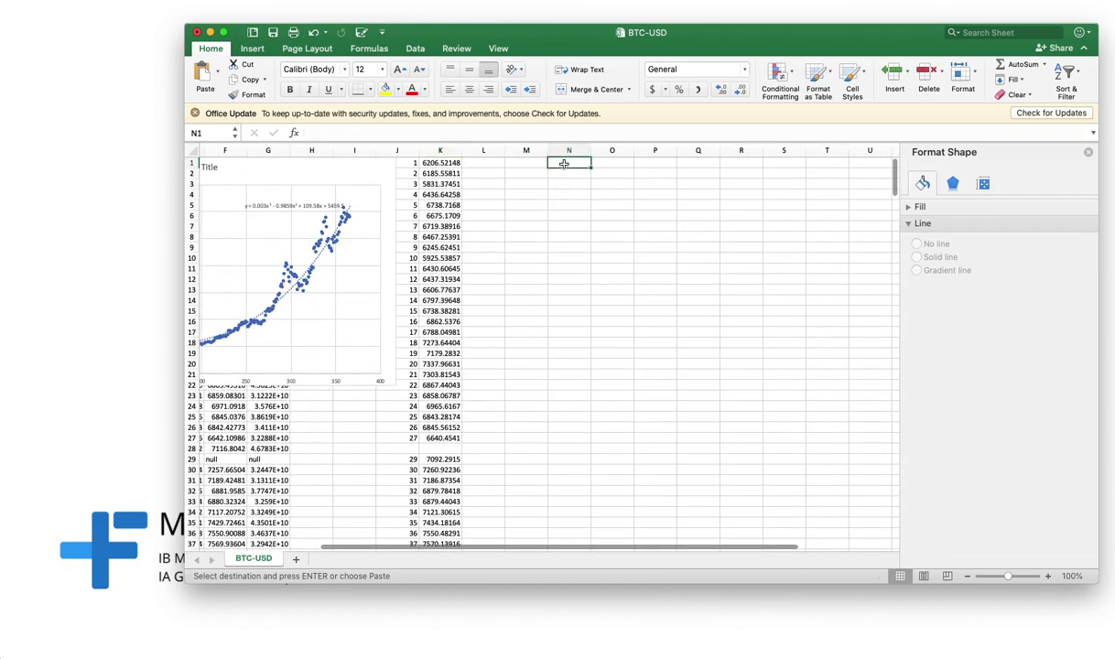
{"action": "key", "text": "super+v"}
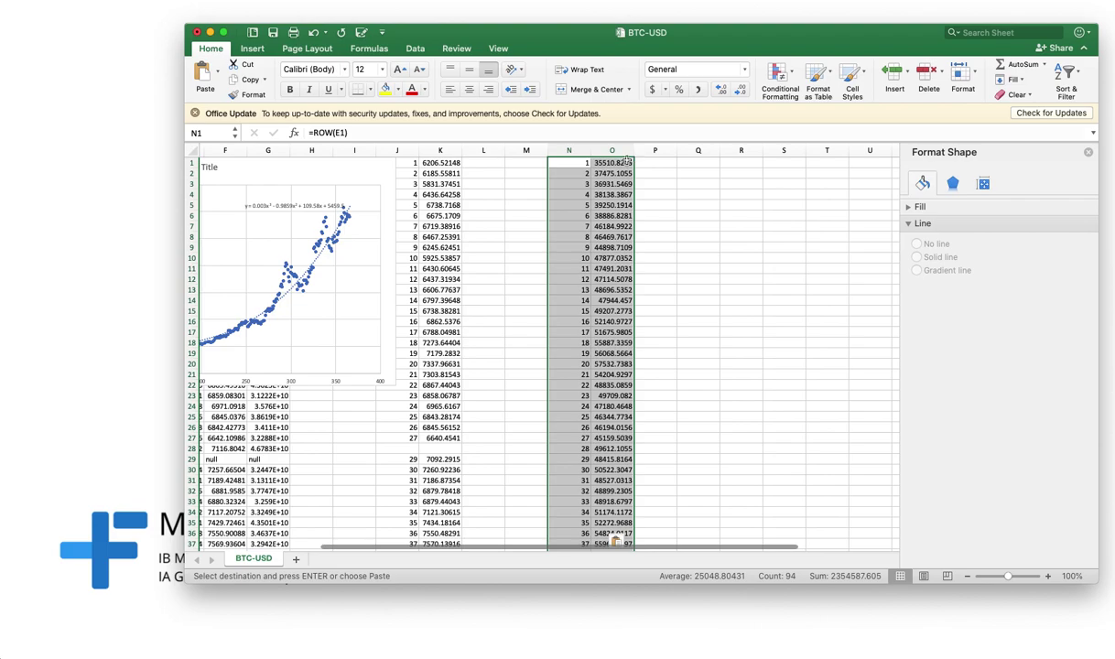
{"action": "left_click", "coordinate": [682, 171]}
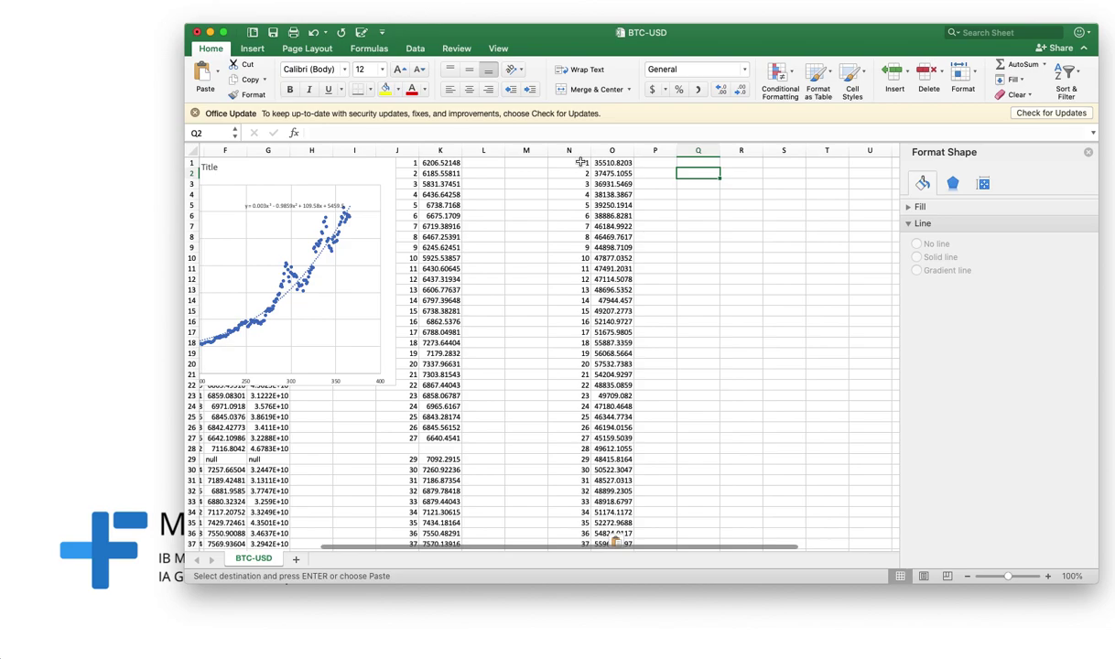
Copy the pasted day numbers and prices in N1:O47.
{"action": "left_click_drag", "start_coordinate": [580, 162], "coordinate": [608, 510]}
{"action": "right_click", "coordinate": [605, 413]}
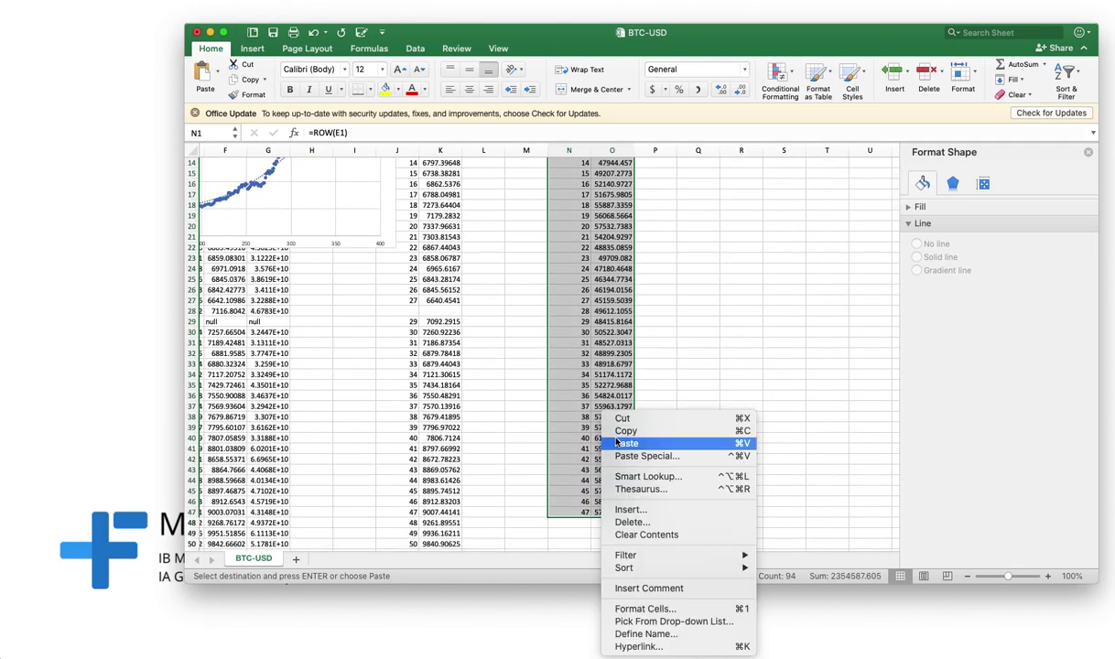
{"action": "left_click", "coordinate": [626, 430]}
{"action": "scroll", "coordinate": [550, 421], "scroll_direction": "up", "scroll_amount": 5}
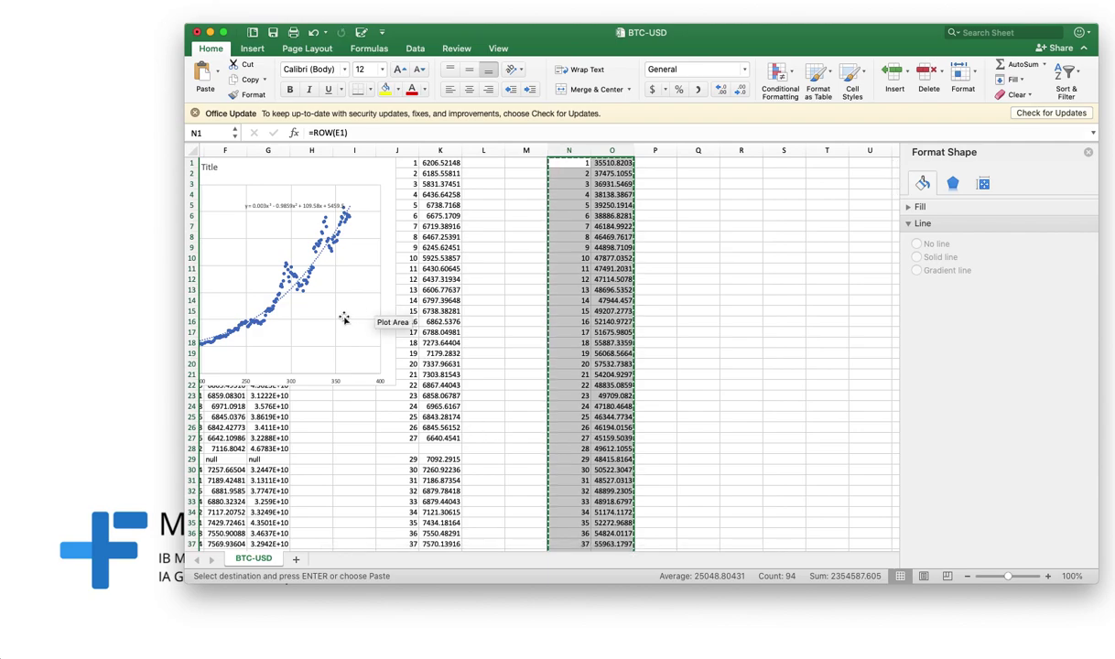
{"action": "scroll", "coordinate": [344, 317], "scroll_direction": "left", "scroll_amount": 2}
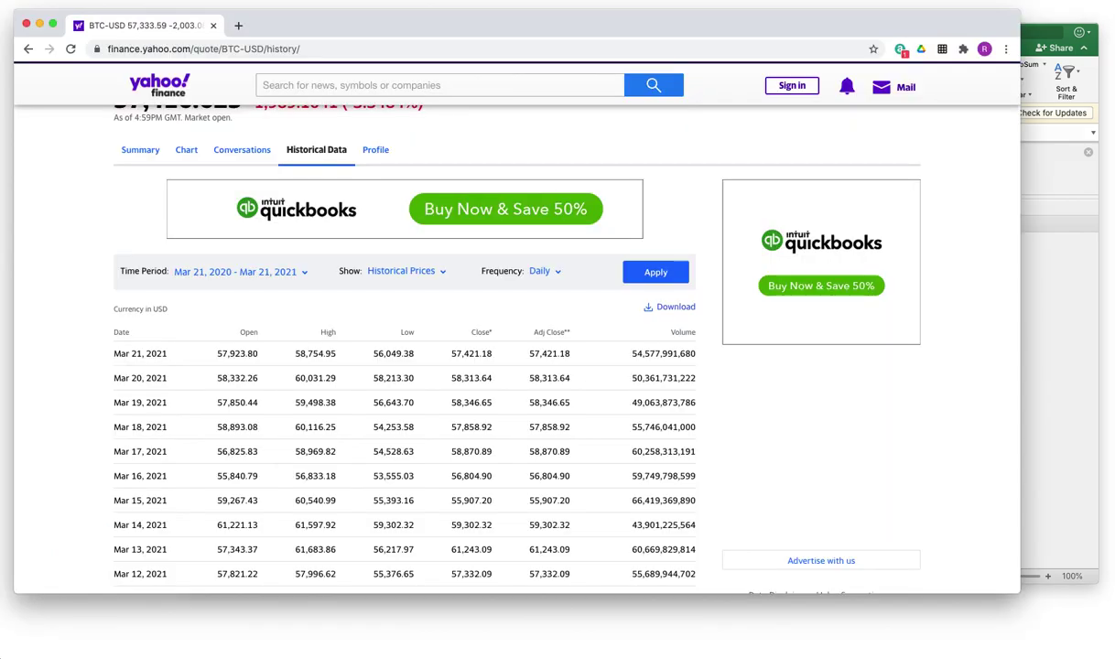
Switch to Chrome and open the GeoGebra website, geogebra.com, in a new tab.
{"action": "key", "text": "super+Tab"}
{"action": "left_click", "coordinate": [238, 24]}
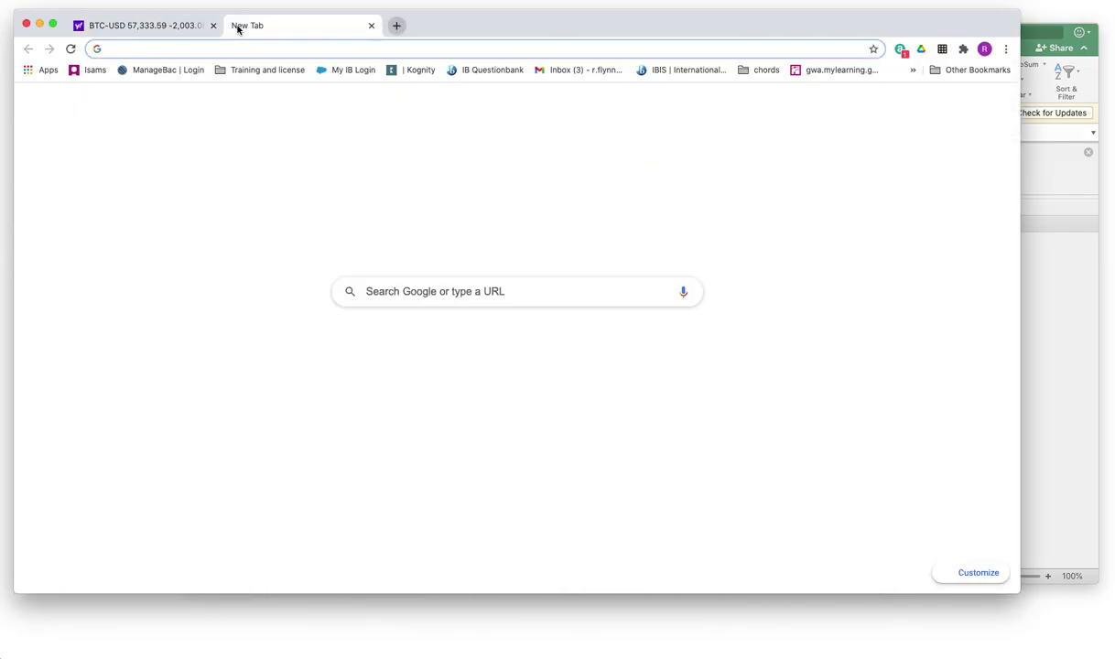
{"action": "type", "text": "geob"}
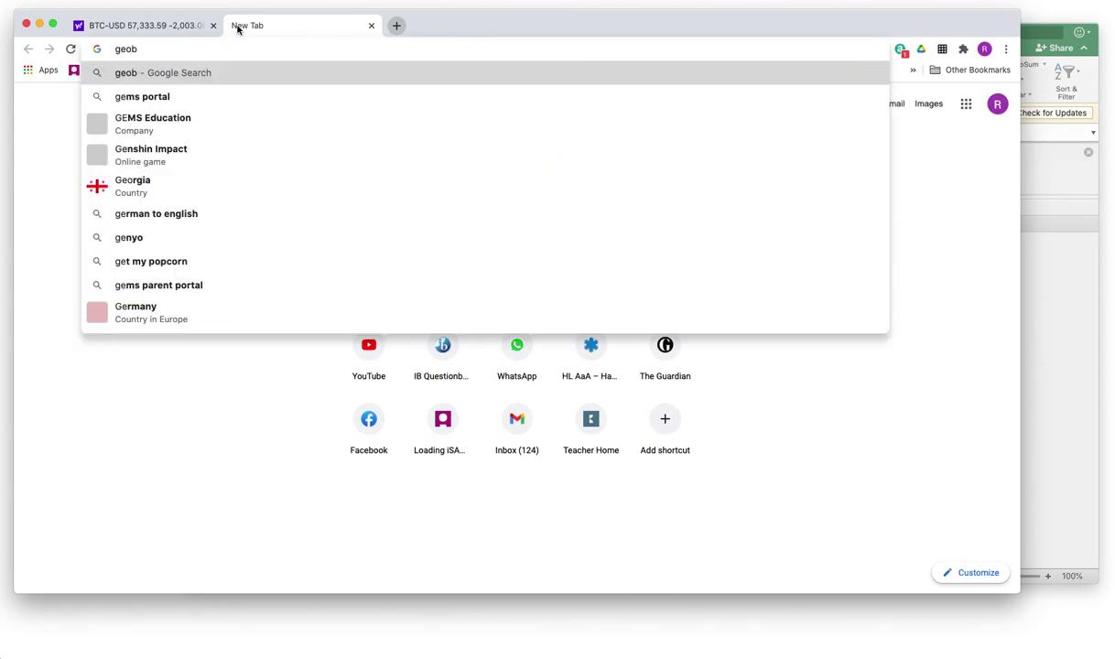
{"action": "key", "text": "BackSpace"}
{"action": "type", "text": "gebra.com"}
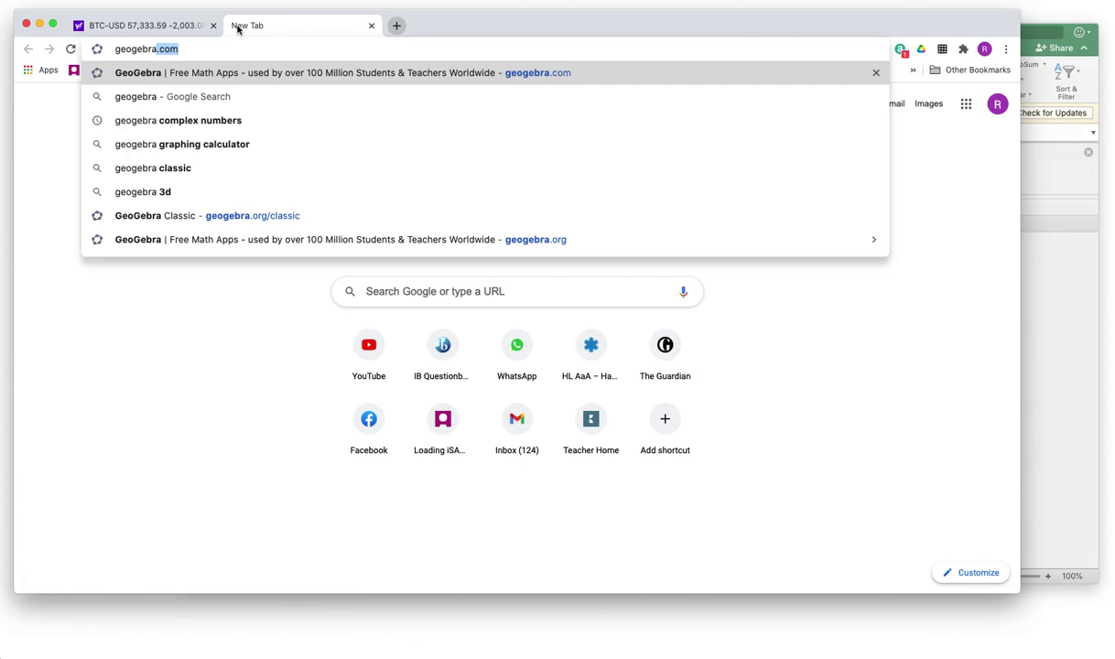
{"action": "key", "text": "Return"}
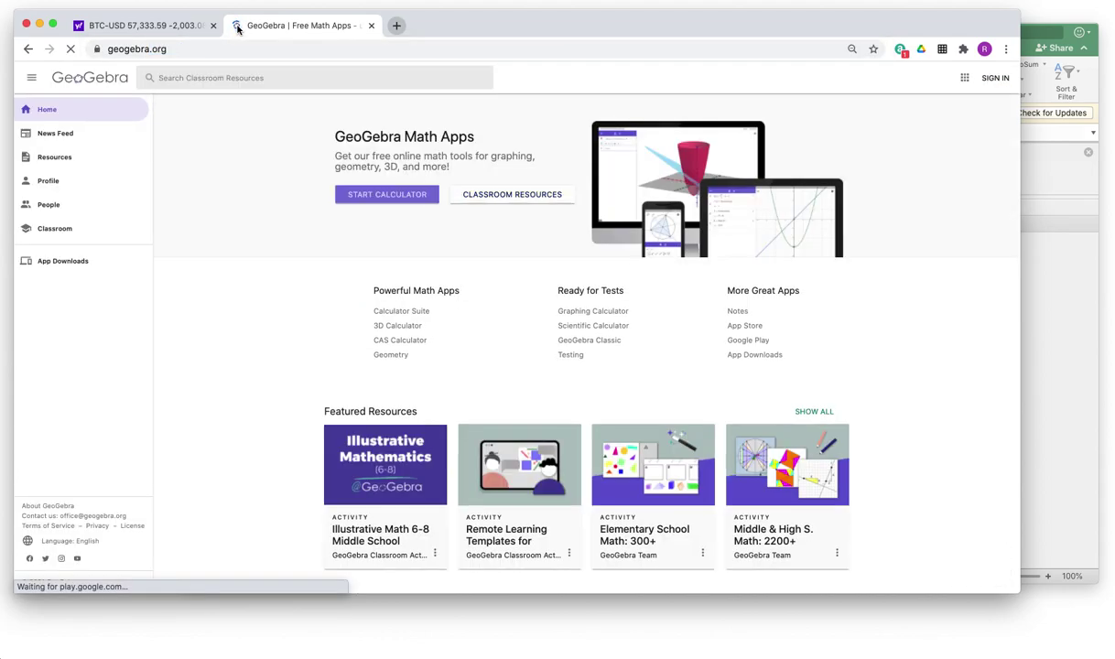
Open GeoGebra Classic and show its Spreadsheet view.
{"action": "left_click", "coordinate": [964, 80]}
{"action": "left_click", "coordinate": [921, 257]}
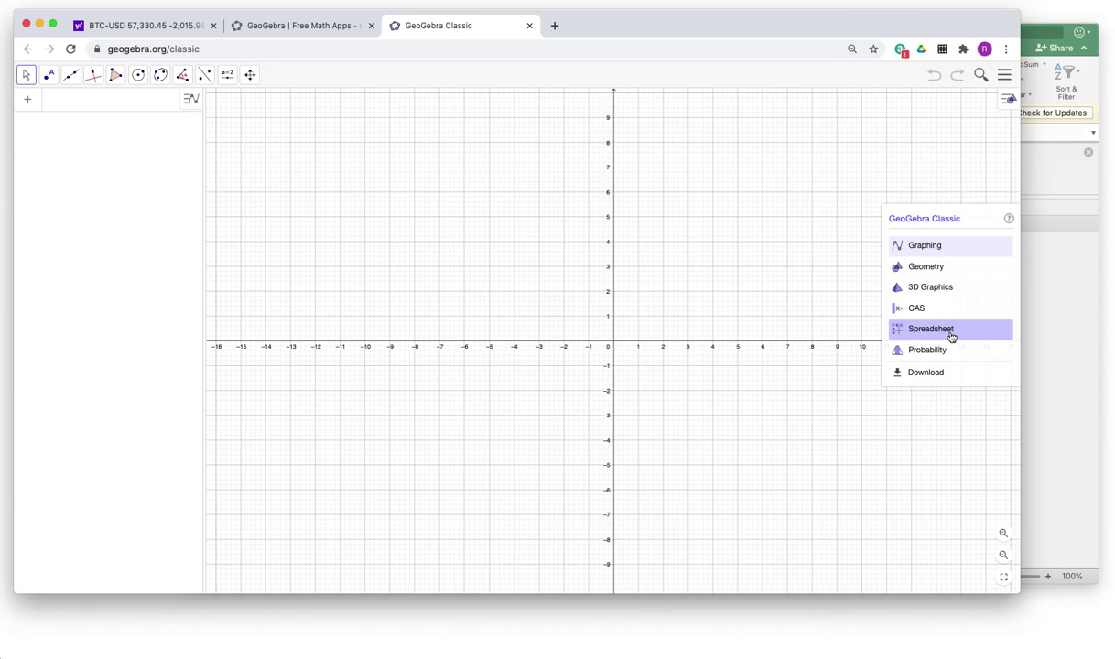
{"action": "left_click", "coordinate": [951, 334]}
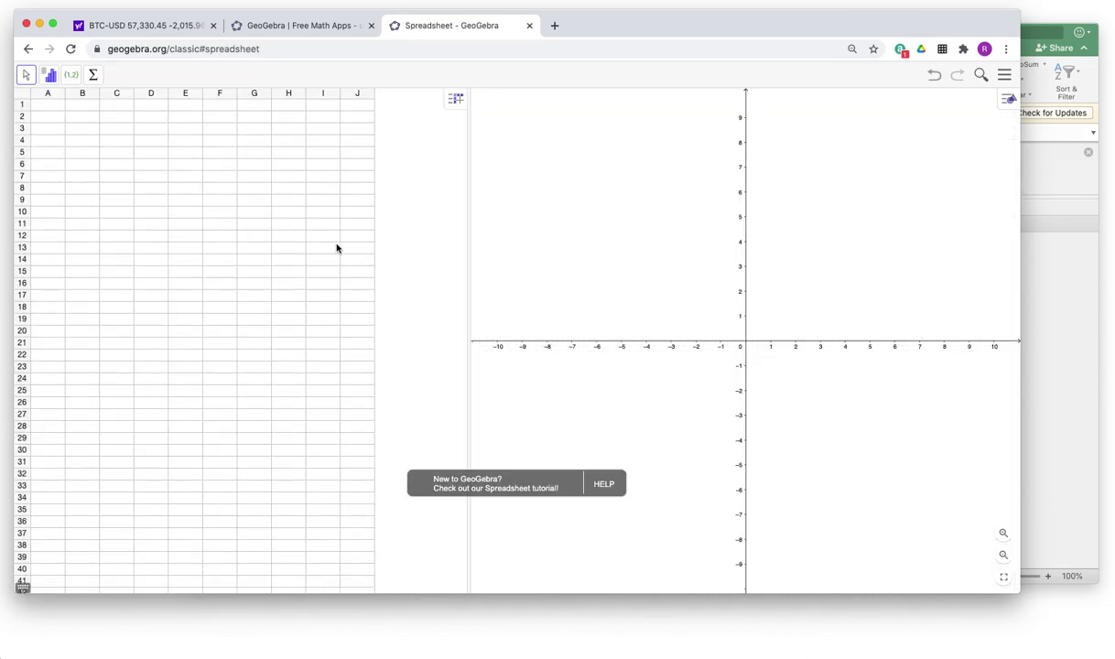
Paste the copied days and prices into the GeoGebra spreadsheet from cell A1 and widen the graphics view.
{"action": "left_click", "coordinate": [59, 108]}
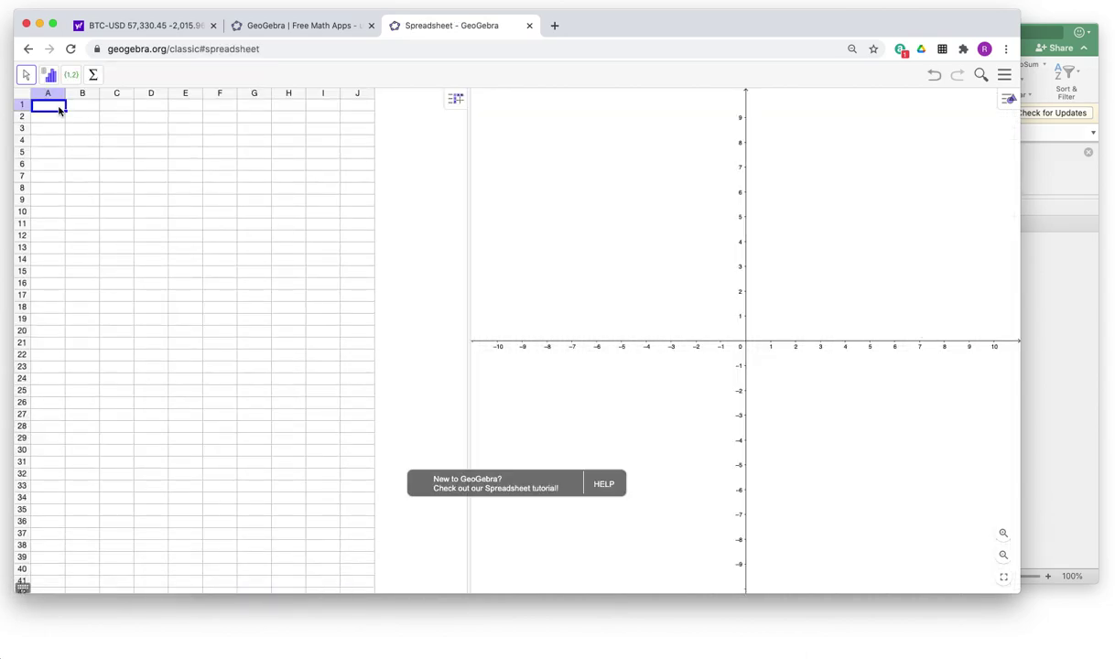
{"action": "key", "text": "super+v"}
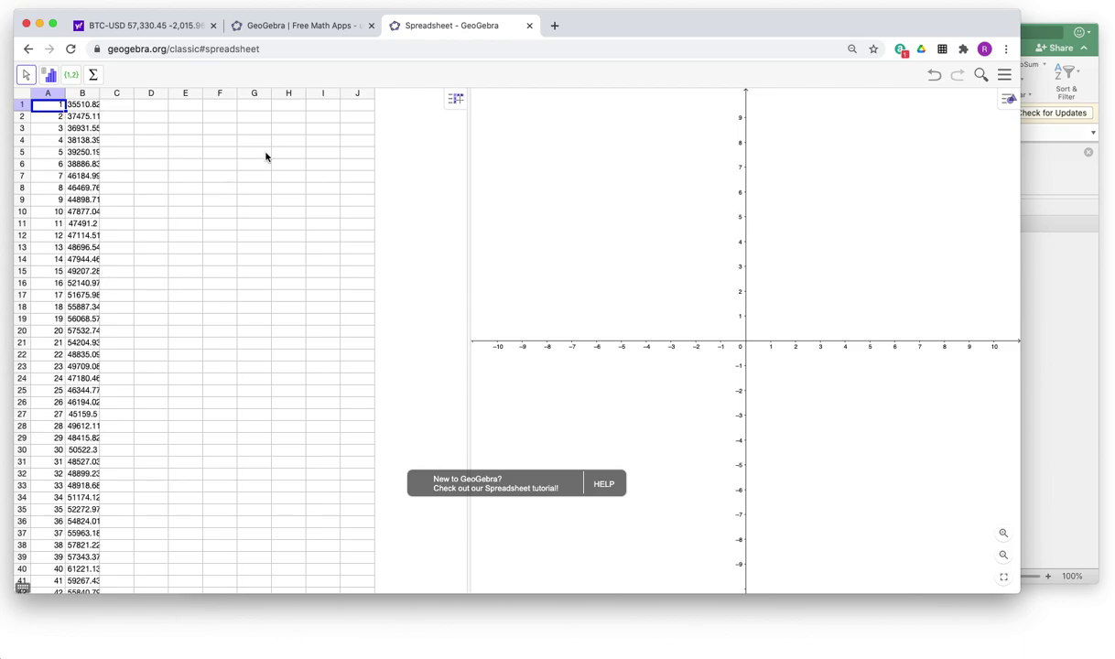
{"action": "left_click_drag", "start_coordinate": [467, 146], "coordinate": [330, 151]}
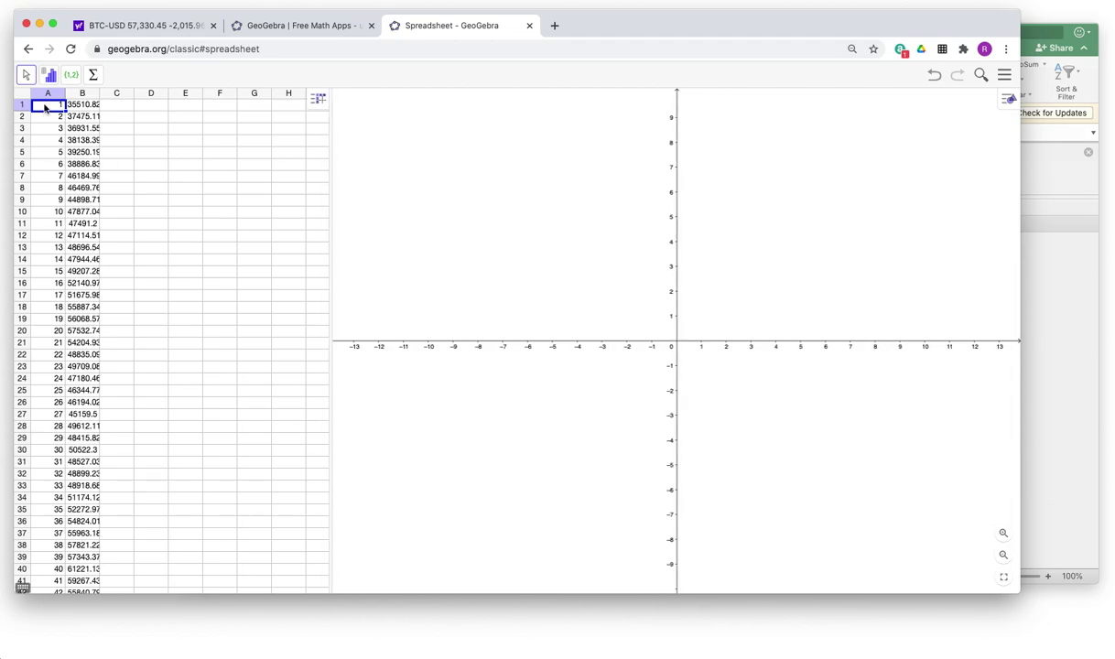
Create a list of points from the day and price data in columns A and B.
{"action": "left_click_drag", "start_coordinate": [50, 95], "coordinate": [80, 95]}
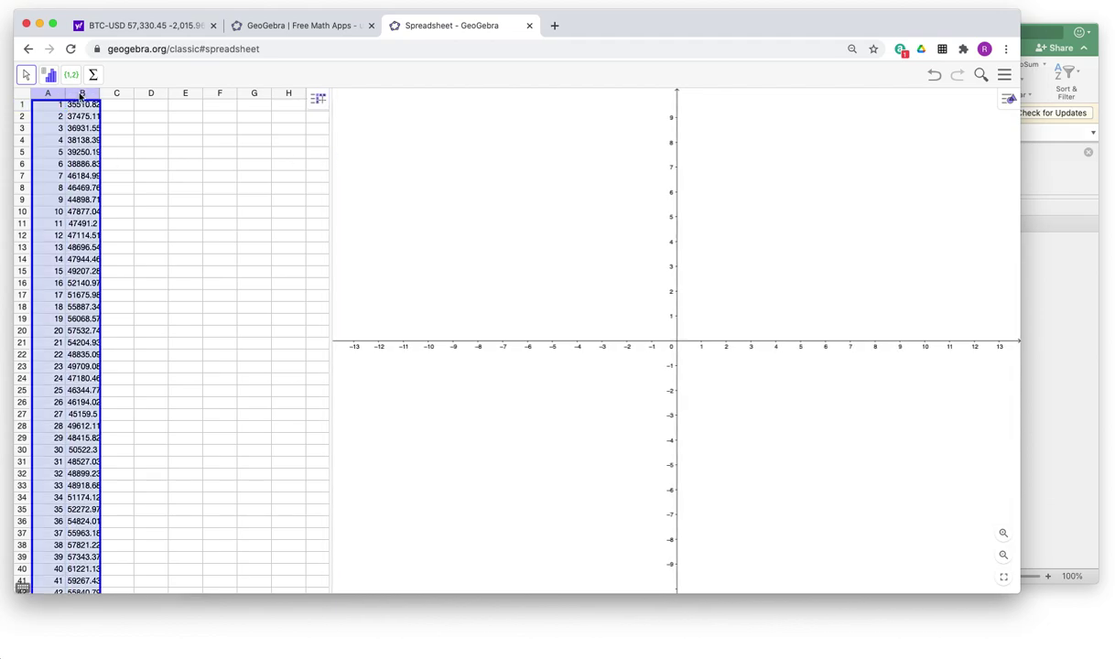
{"action": "right_click", "coordinate": [75, 241]}
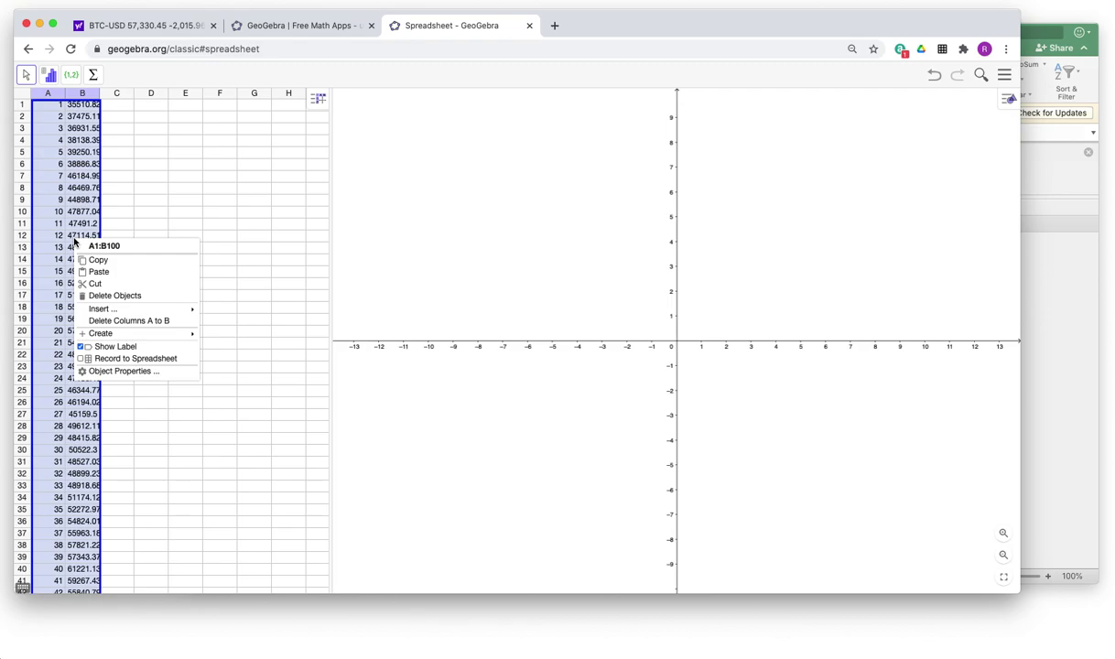
{"action": "mouse_move", "coordinate": [110, 334]}
{"action": "left_click", "coordinate": [224, 345]}
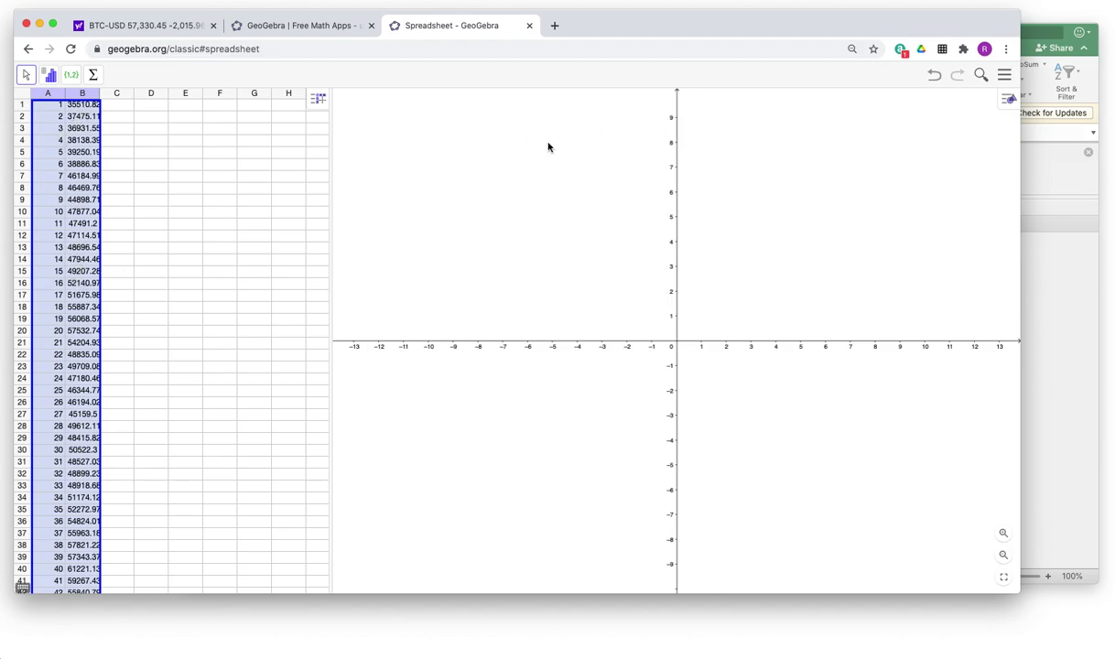
Fit the graphics view to the plotted price points and zoom out until both axes and the origin are in view.
{"action": "left_click", "coordinate": [602, 161]}
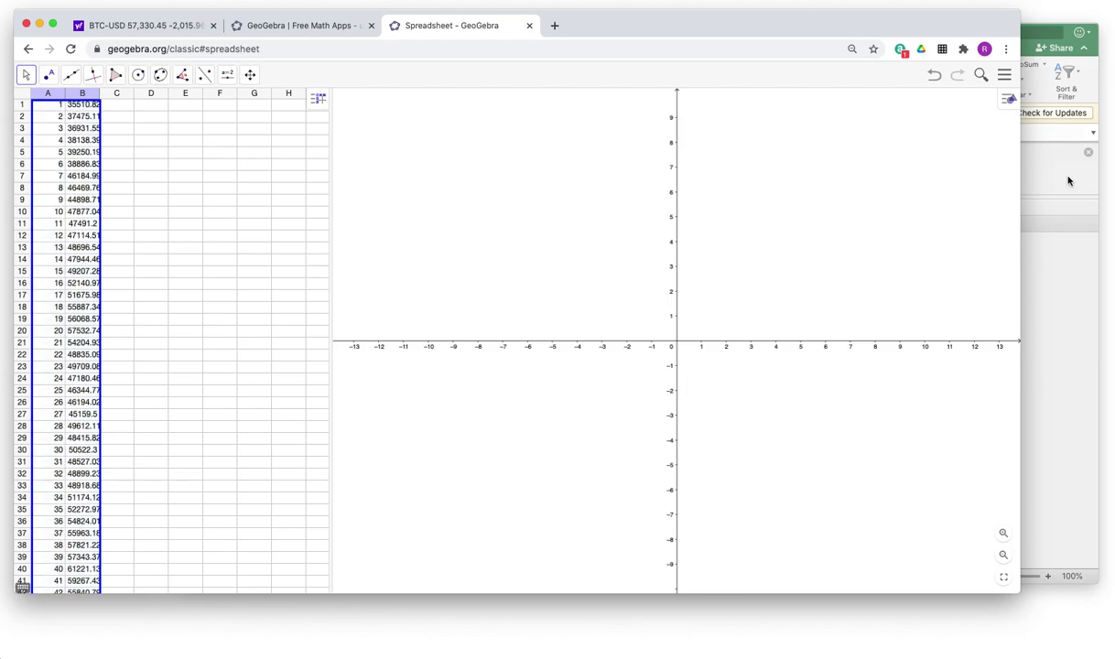
{"action": "right_click", "coordinate": [769, 225]}
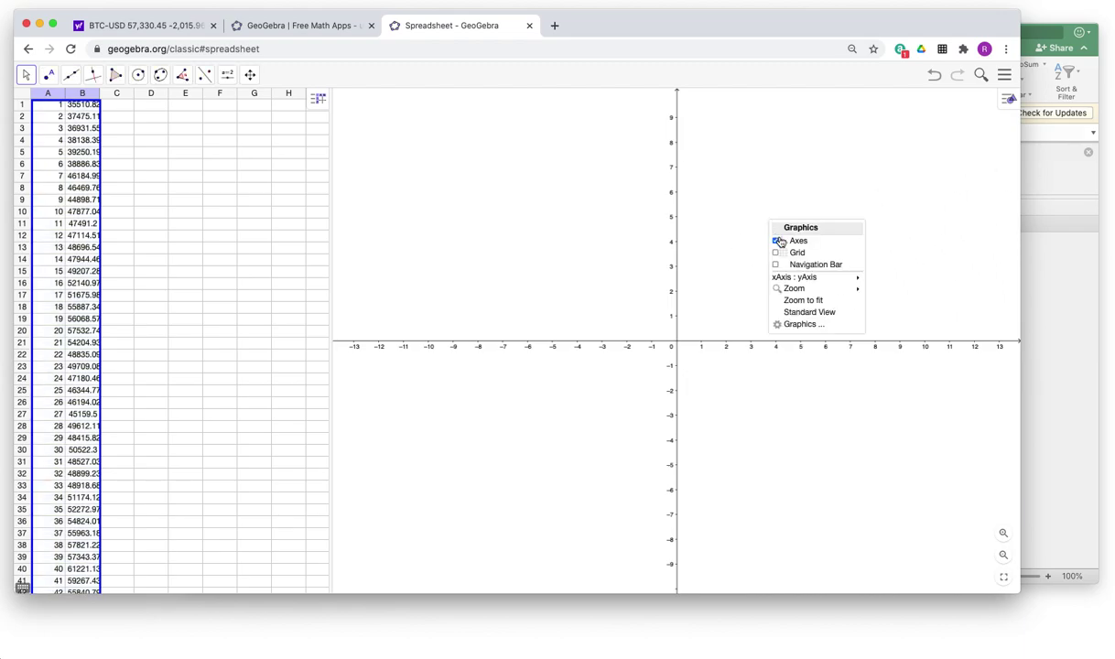
{"action": "left_click", "coordinate": [803, 301]}
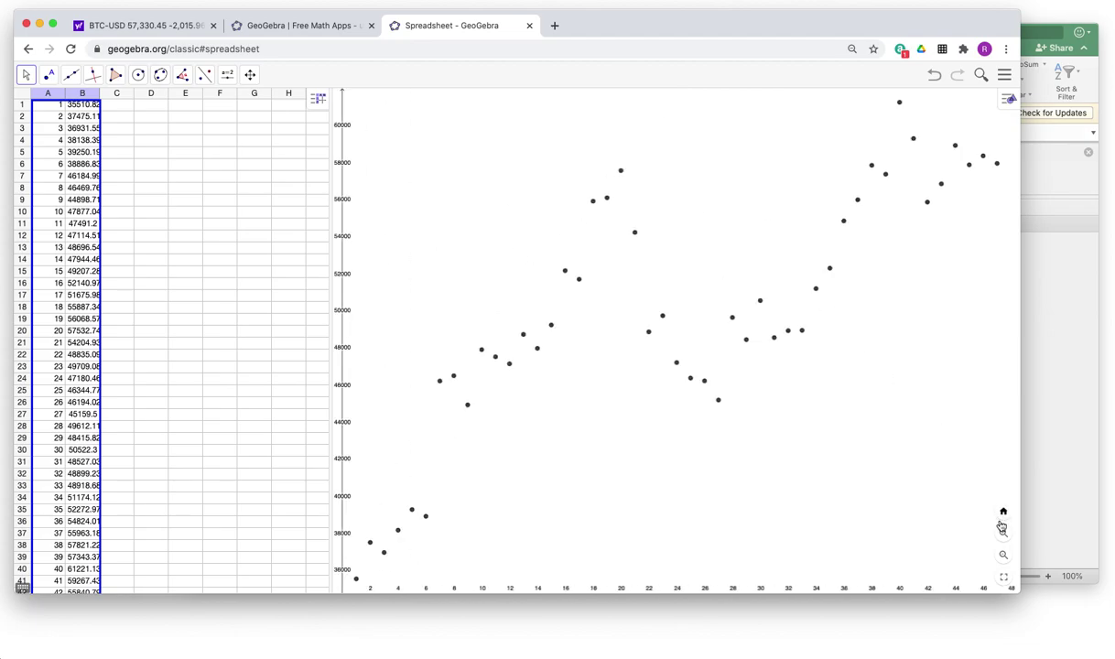
{"action": "left_click", "coordinate": [1005, 556]}
{"action": "left_click", "coordinate": [1005, 555]}
{"action": "left_click_drag", "start_coordinate": [813, 449], "coordinate": [730, 394]}
{"action": "left_click", "coordinate": [1004, 556]}
{"action": "left_click_drag", "start_coordinate": [830, 498], "coordinate": [827, 527]}
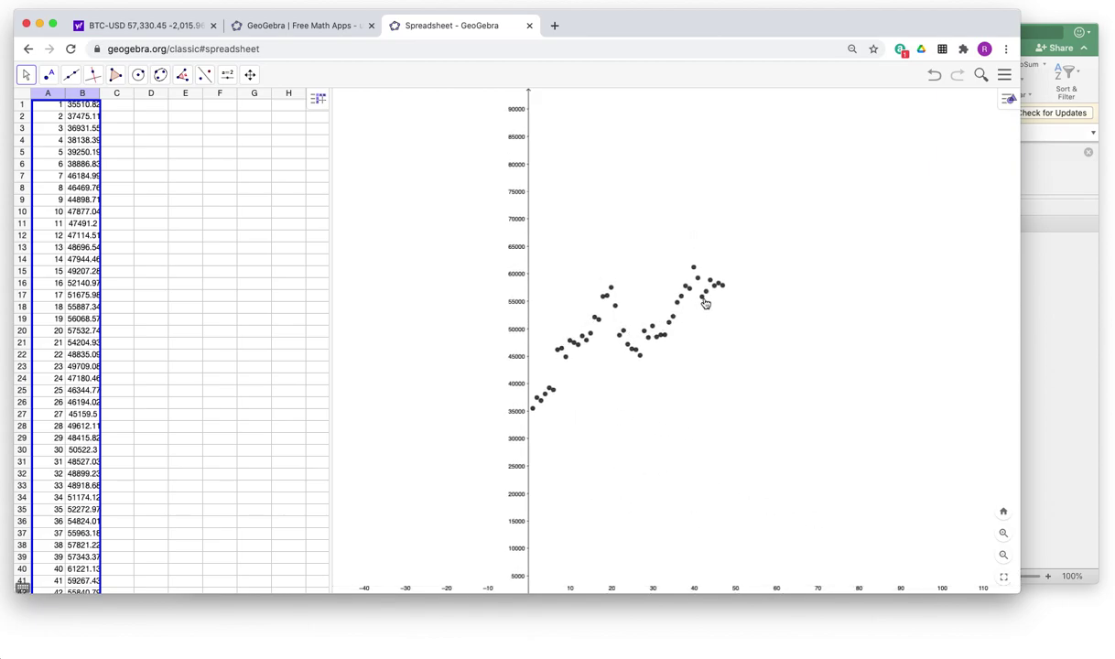
{"action": "left_click_drag", "start_coordinate": [750, 384], "coordinate": [749, 353]}
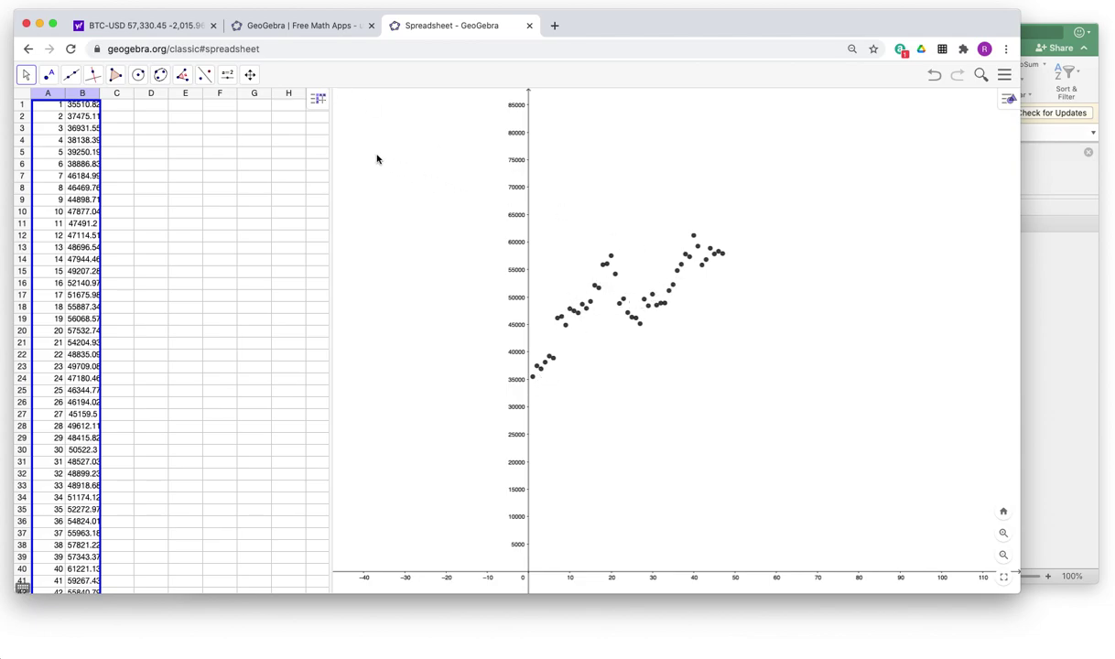
Add the Algebra view beside the spreadsheet and look through its list of points down to the empty input line.
{"action": "left_click", "coordinate": [316, 100]}
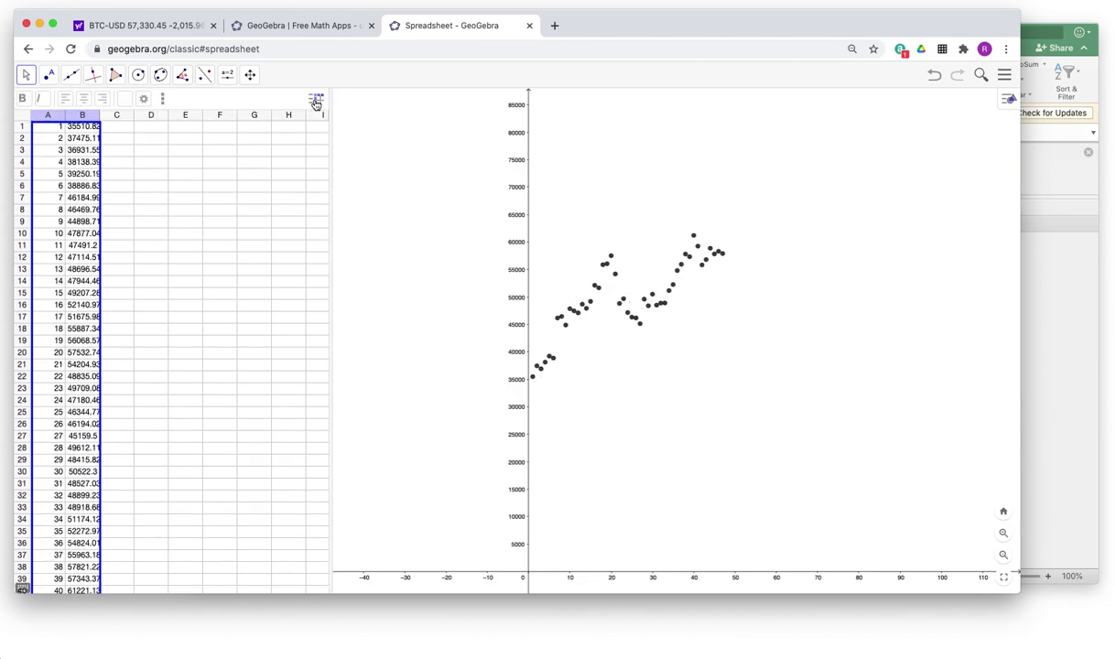
{"action": "left_click", "coordinate": [162, 100]}
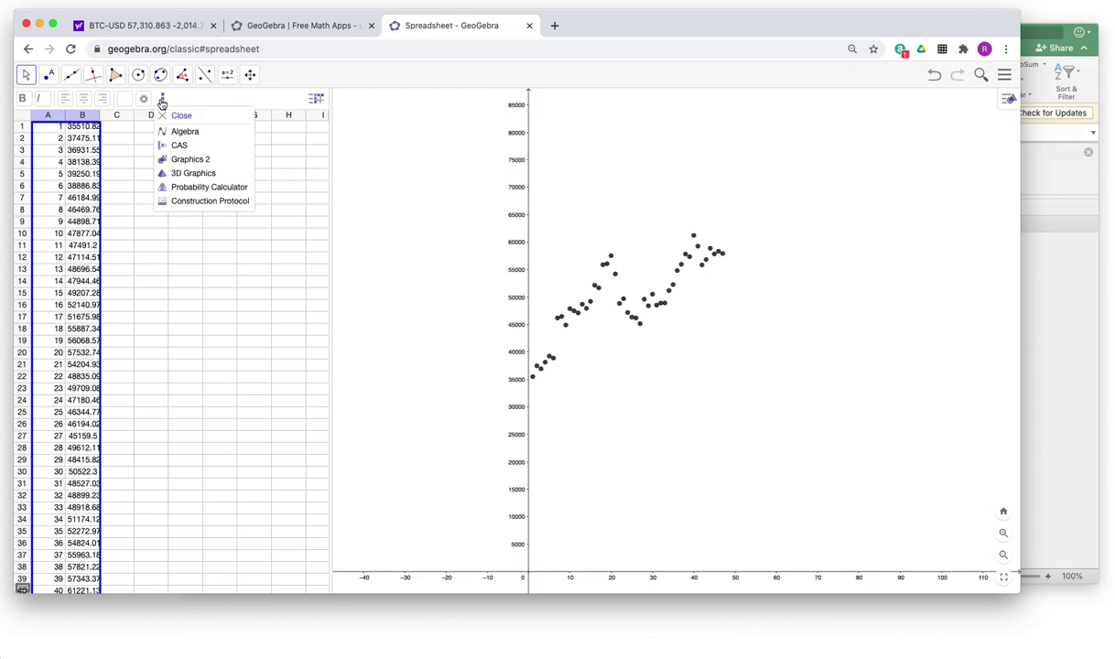
{"action": "left_click", "coordinate": [184, 133]}
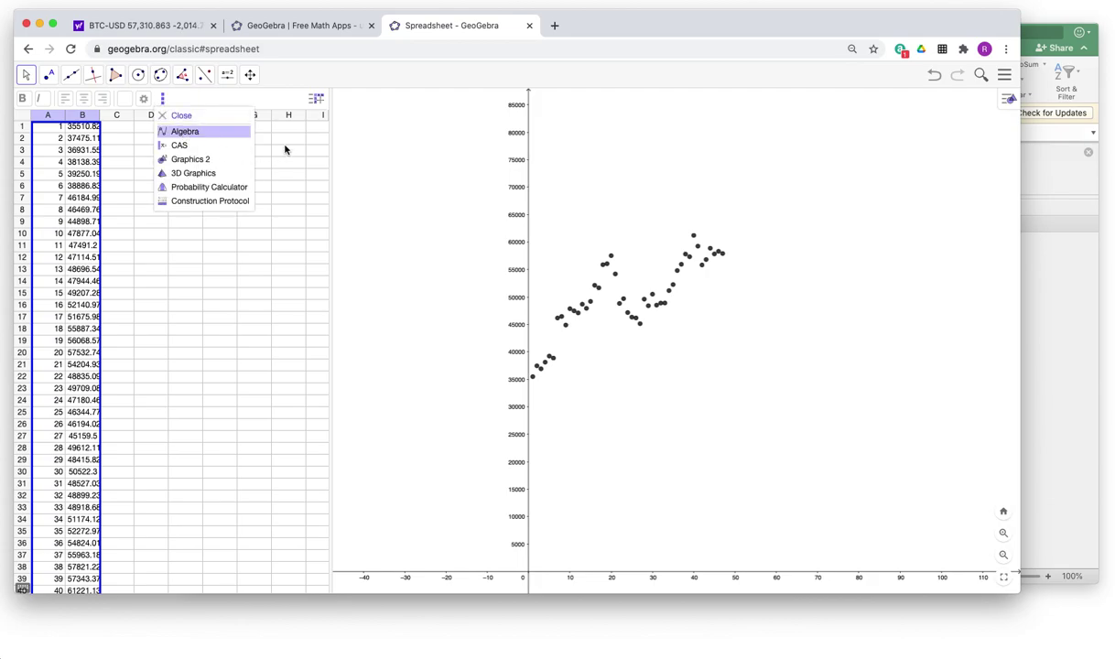
{"action": "scroll", "coordinate": [146, 331], "scroll_direction": "up", "scroll_amount": 20}
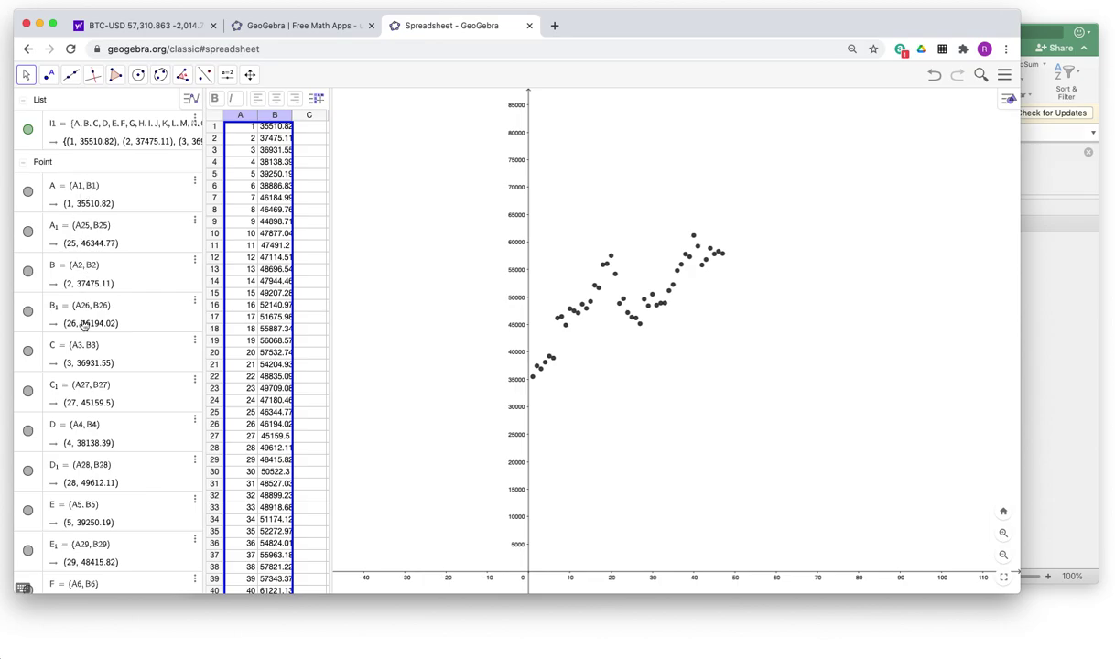
{"action": "scroll", "coordinate": [82, 350], "scroll_direction": "down", "scroll_amount": 5}
{"action": "scroll", "coordinate": [83, 351], "scroll_direction": "down", "scroll_amount": 20}
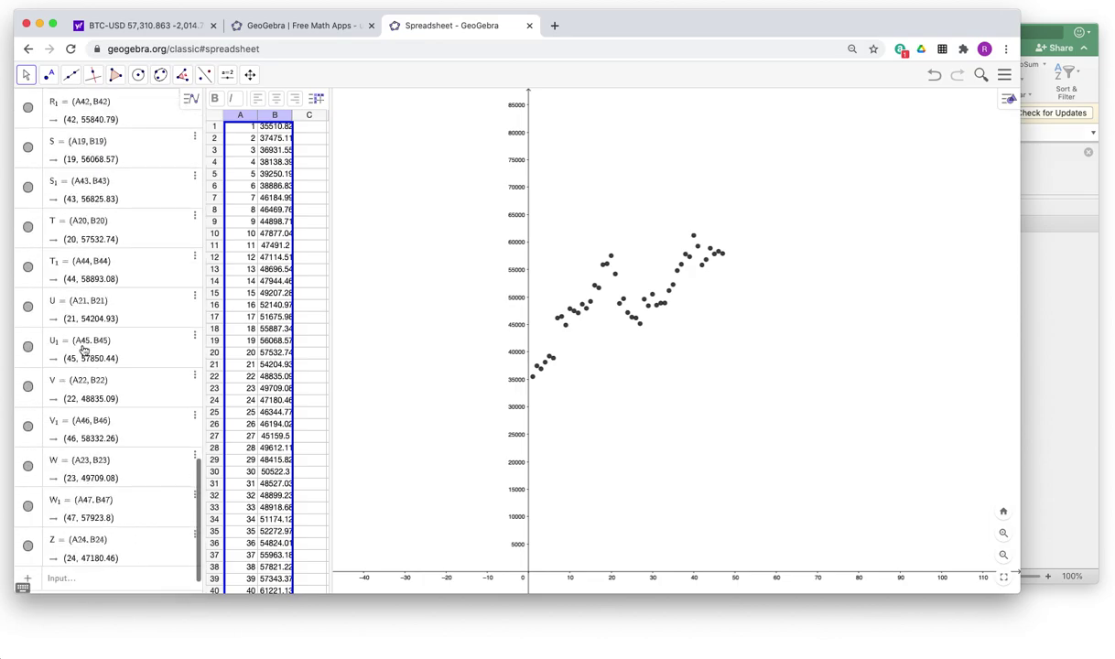
Fit a degree 2 polynomial to the list of points with FitPoly(l1, 2).
{"action": "left_click", "coordinate": [108, 582]}
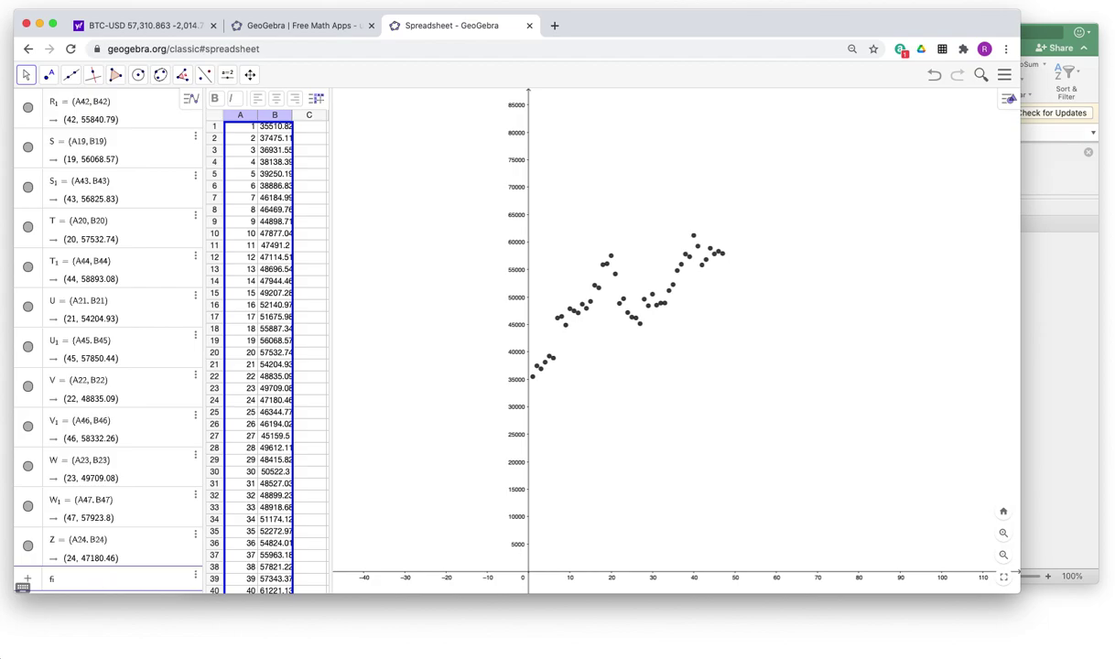
{"action": "type", "text": "t"}
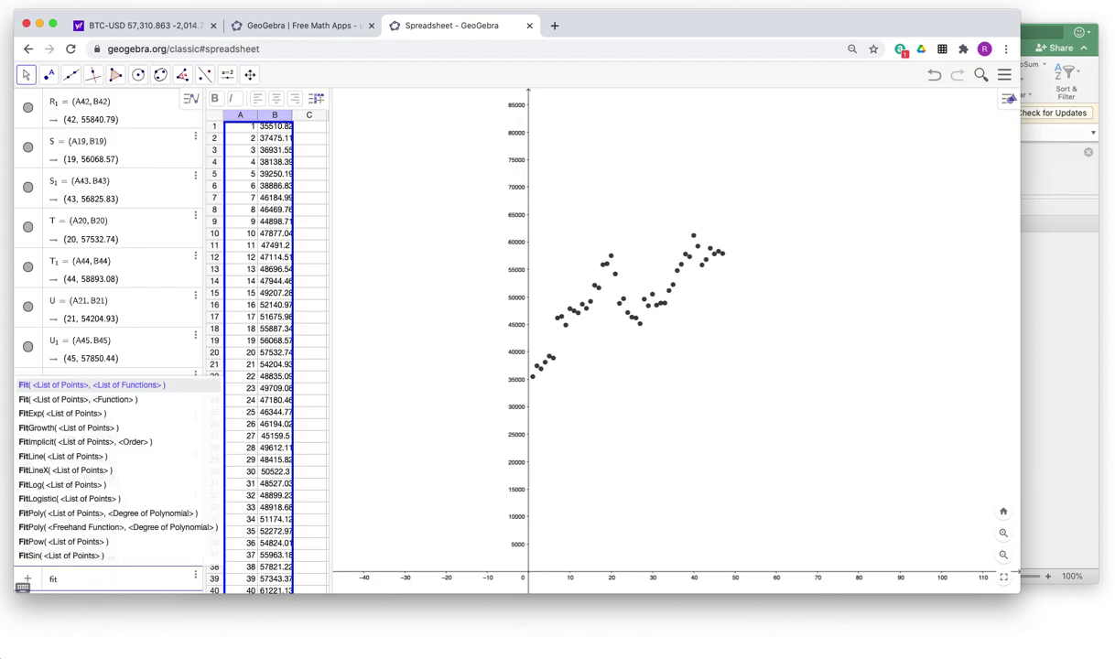
{"action": "key", "text": "Down"}
{"action": "key", "text": "Down"}
{"action": "key", "text": "Down"}
{"action": "key", "text": "Down"}
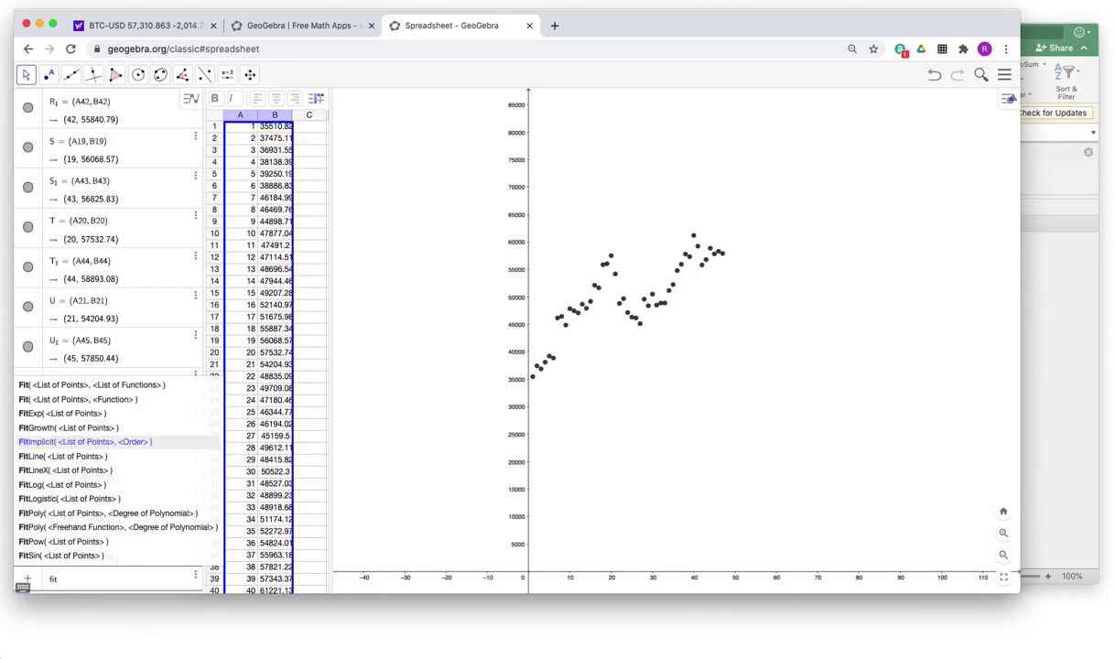
{"action": "key", "text": "Up"}
{"action": "key", "text": "Up"}
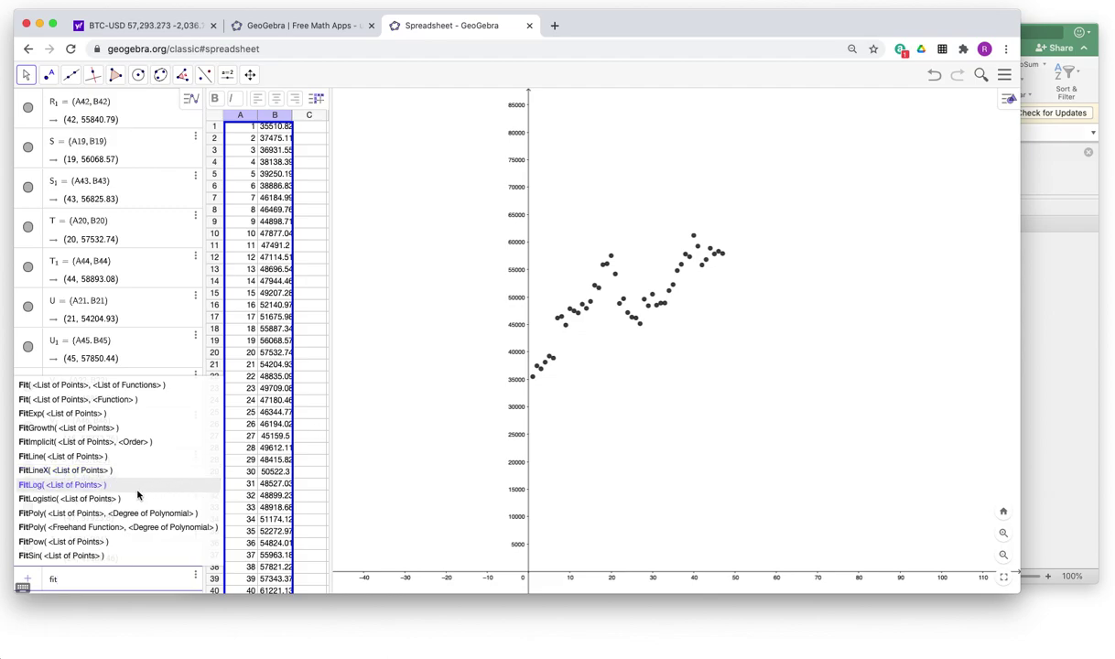
{"action": "left_click", "coordinate": [116, 514]}
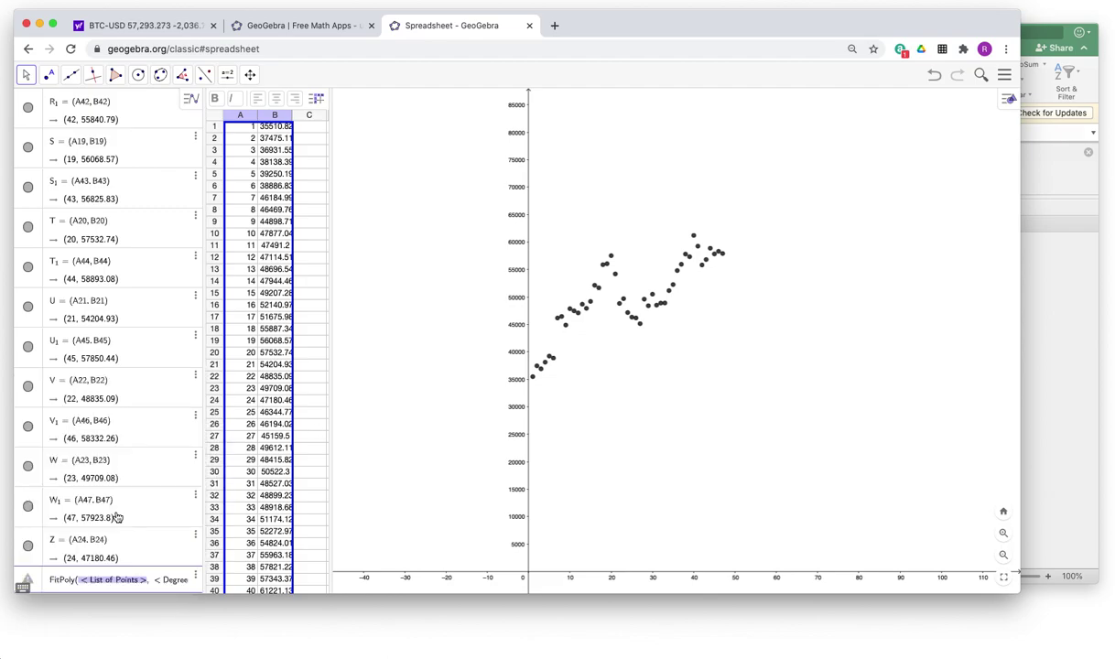
{"action": "type", "text": "l1, < Degree of Polynomial >"}
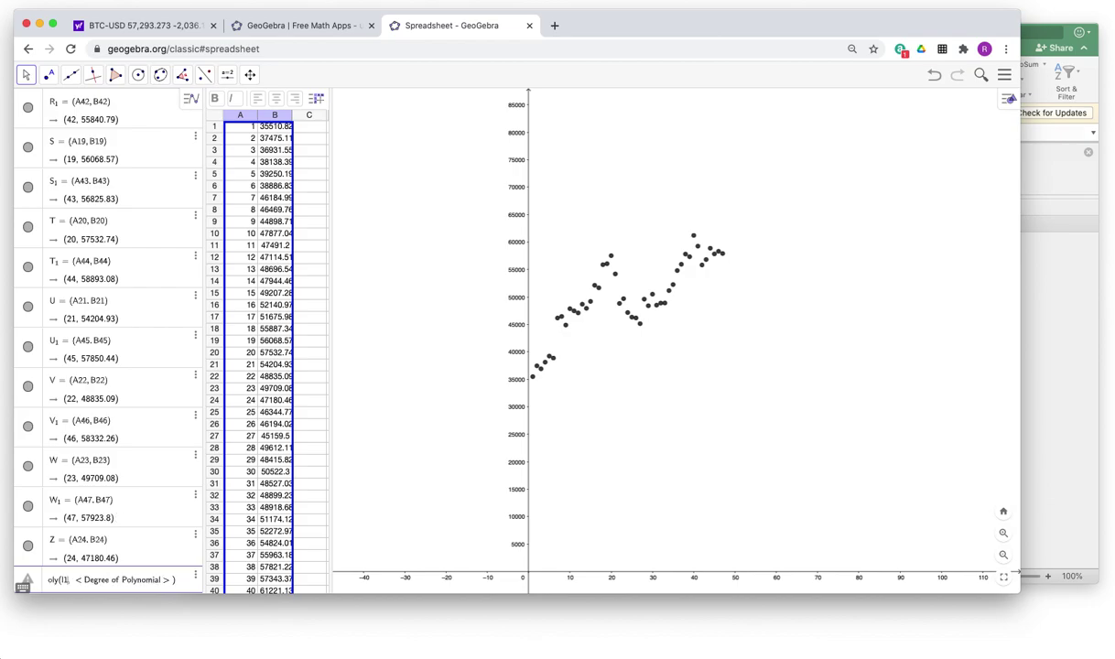
{"action": "key", "text": "Tab"}
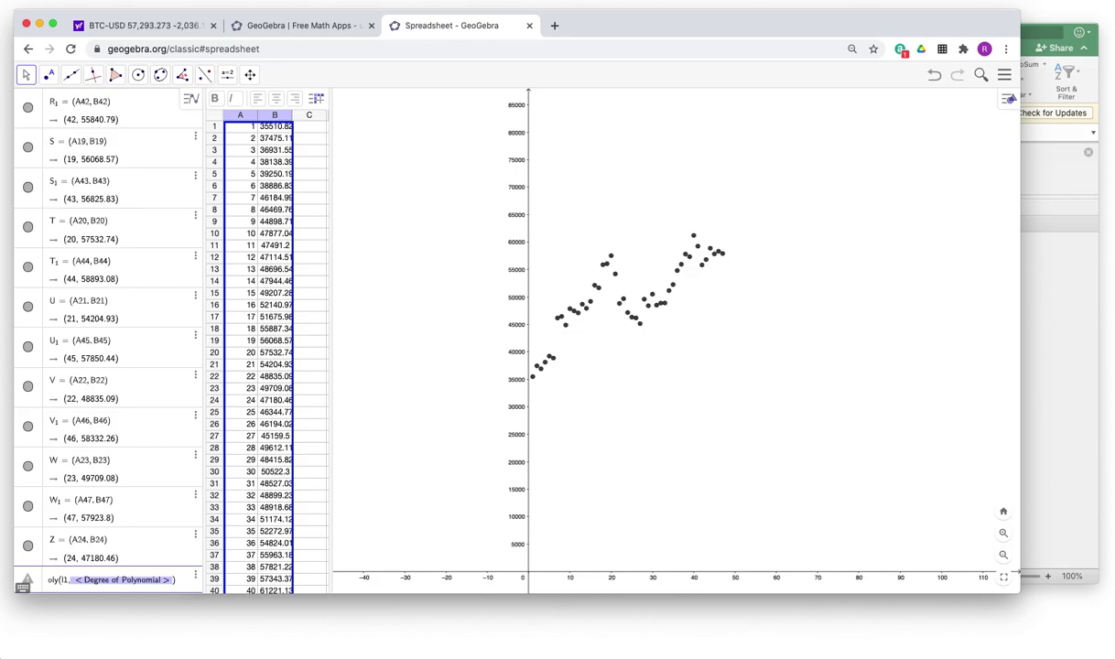
{"action": "type", "text": "2"}
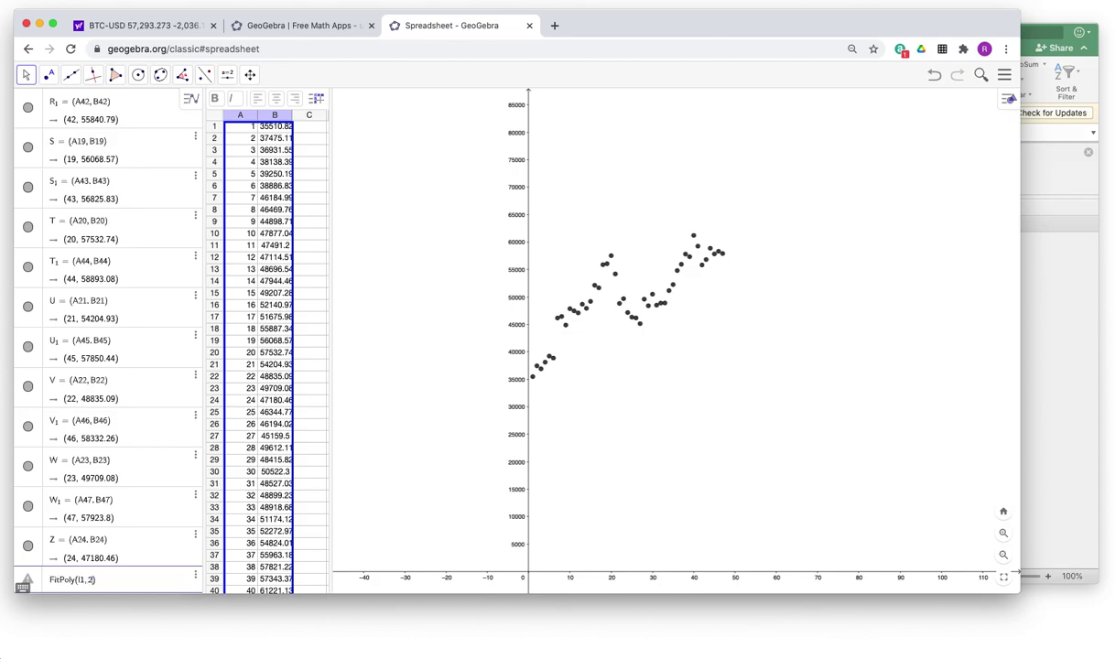
{"action": "key", "text": "Return"}
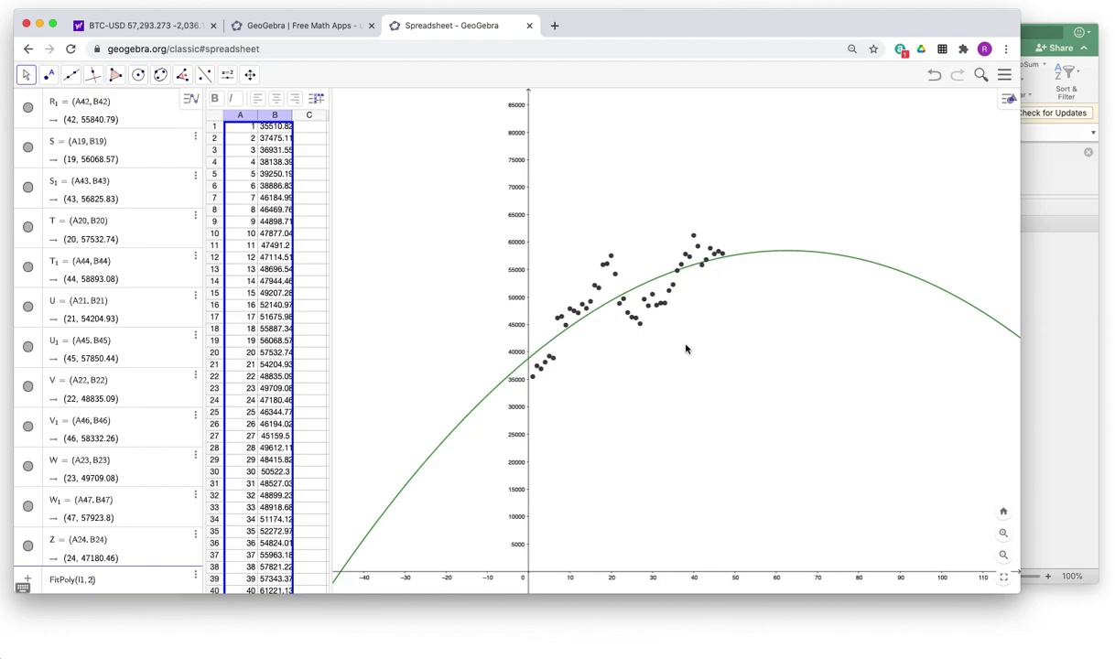
Change the polynomial fit's degree to 3 and compare the curve with the data points up close and from farther out.
{"action": "key", "text": "BackSpace"}
{"action": "type", "text": "3"}
{"action": "key", "text": "Return"}
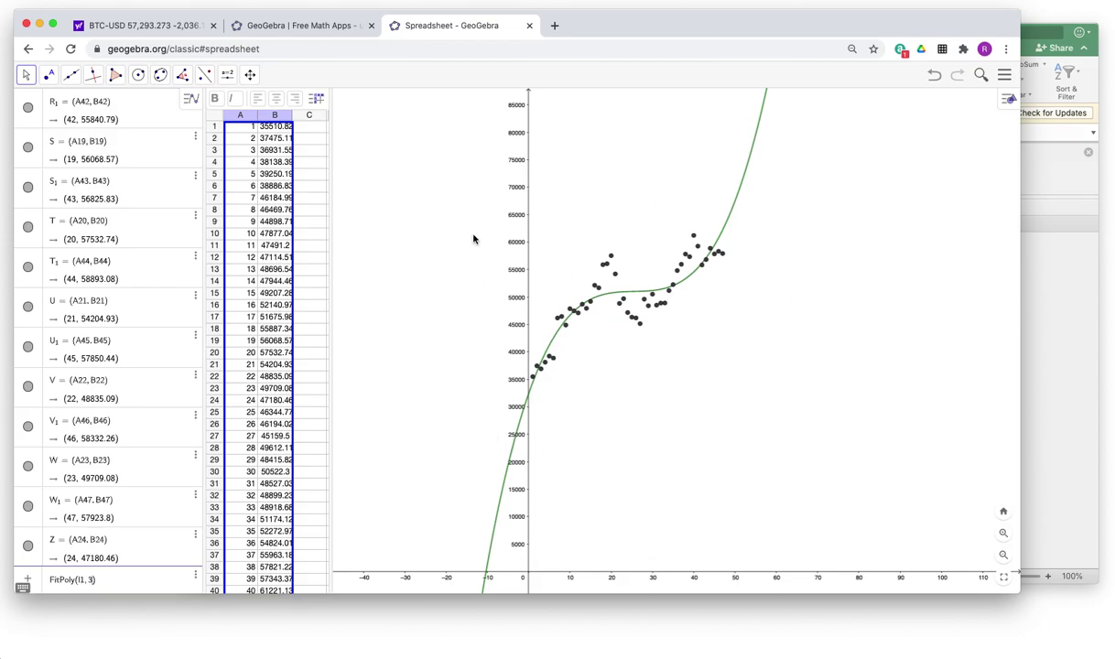
{"action": "left_click", "coordinate": [1003, 533]}
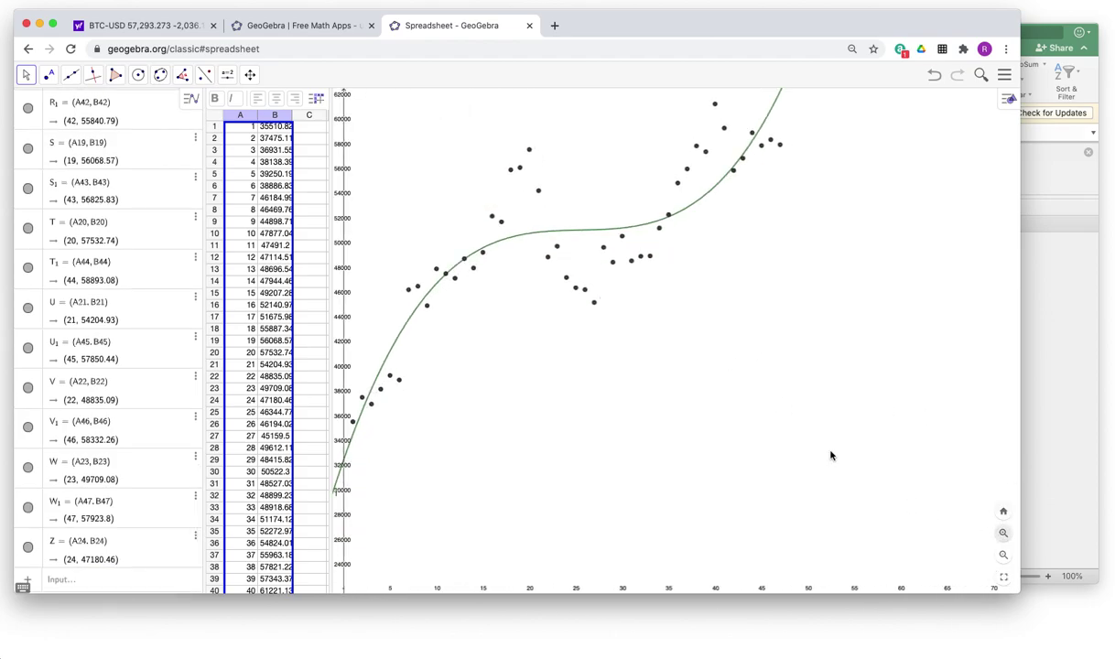
{"action": "left_click_drag", "start_coordinate": [749, 403], "coordinate": [821, 464]}
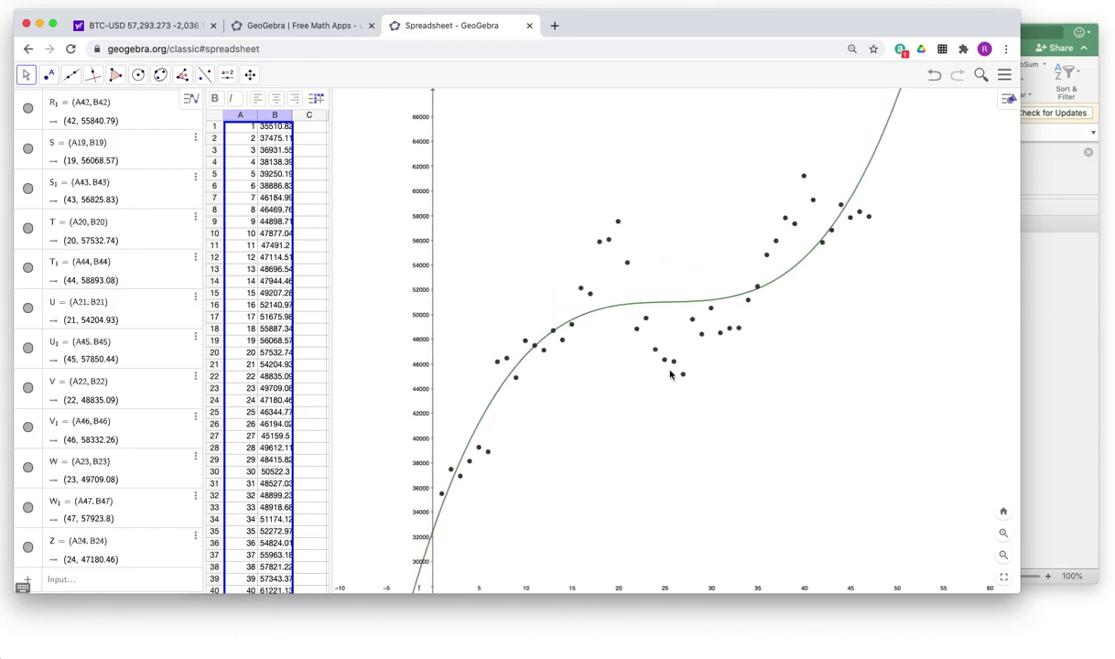
{"action": "left_click", "coordinate": [1005, 556]}
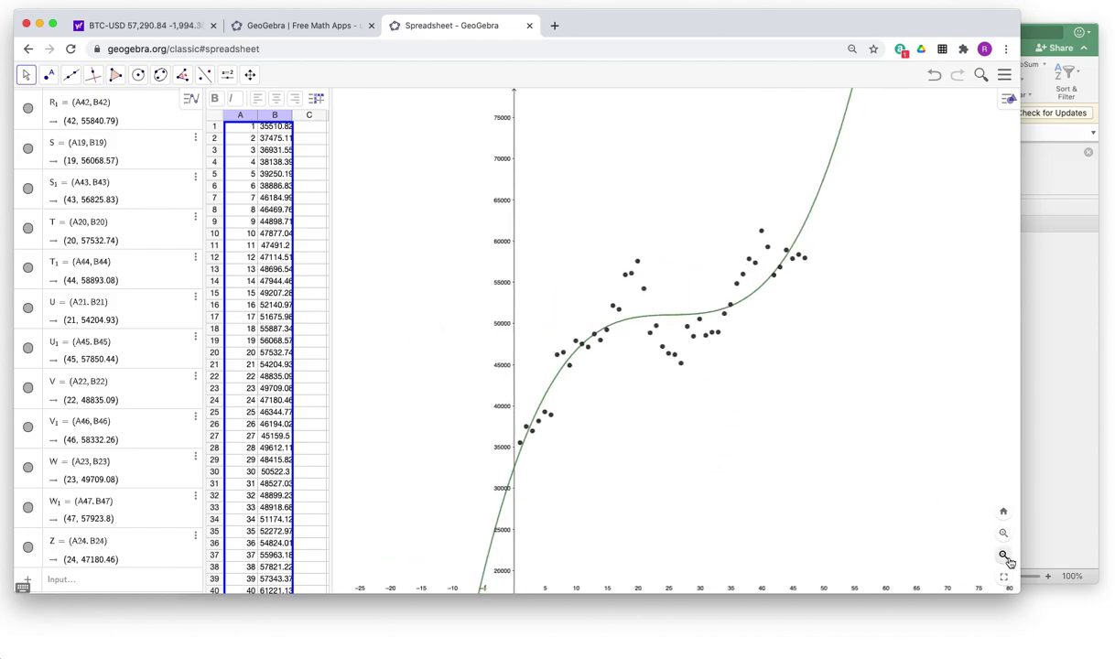
{"action": "left_click", "coordinate": [1004, 555]}
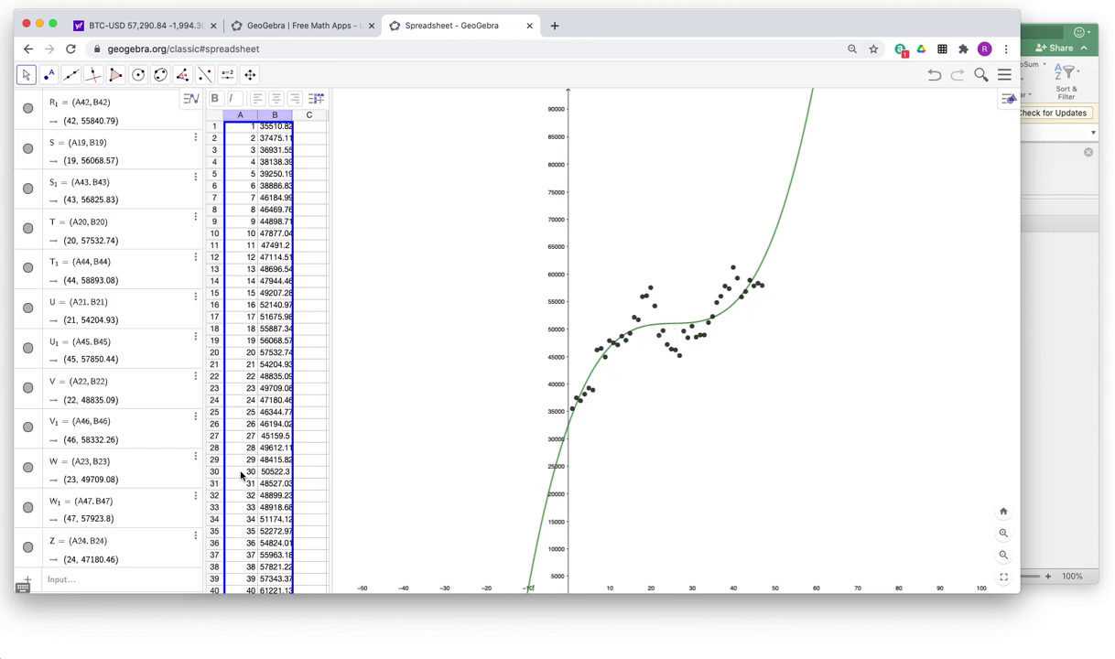
Change the fitted function's definition to FitPoly(l1, 4).
{"action": "scroll", "coordinate": [147, 535], "scroll_direction": "up", "scroll_amount": 3}
{"action": "scroll", "coordinate": [147, 536], "scroll_direction": "up", "scroll_amount": 2}
{"action": "scroll", "coordinate": [145, 533], "scroll_direction": "up", "scroll_amount": 15}
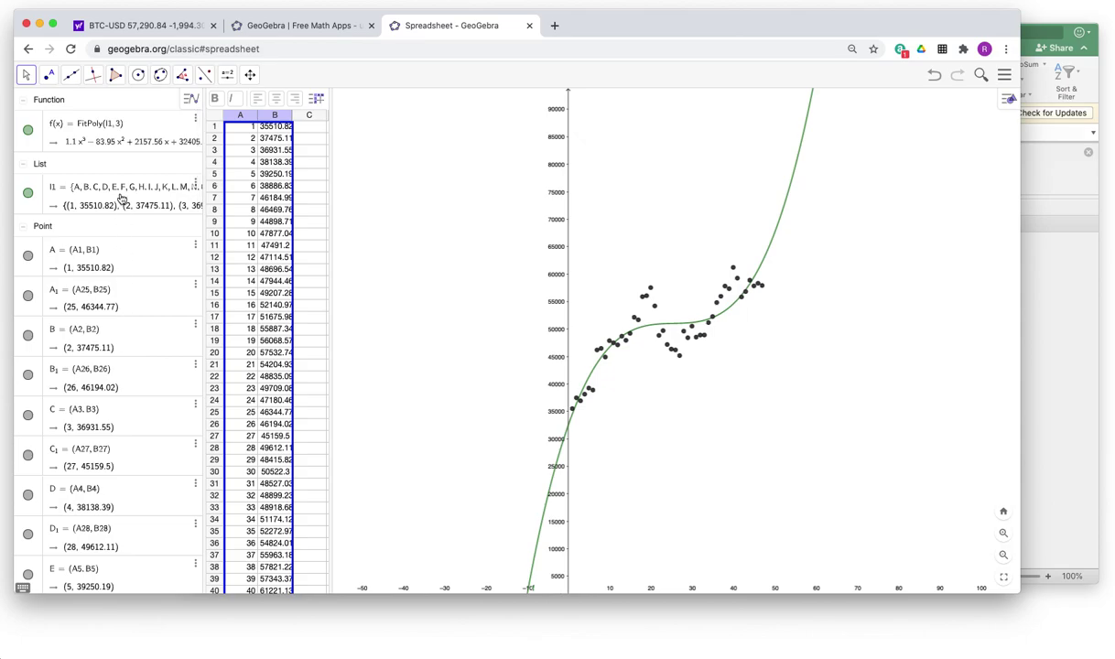
{"action": "left_click", "coordinate": [118, 124]}
{"action": "key", "text": "BackSpace"}
{"action": "type", "text": "4"}
{"action": "key", "text": "Return"}
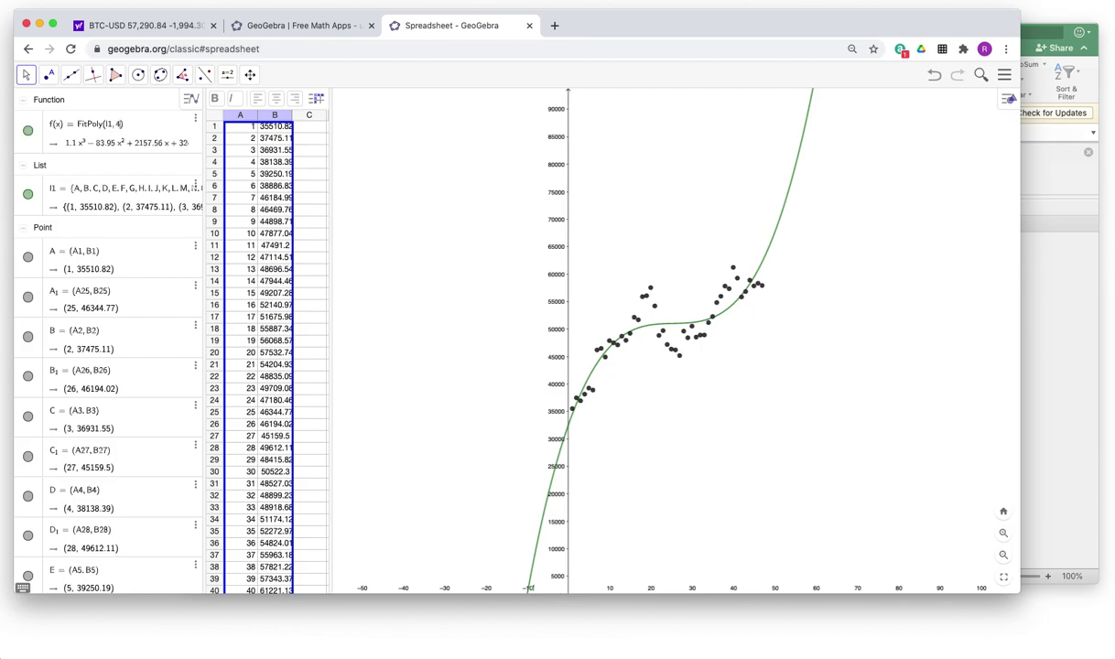
{"action": "scroll", "coordinate": [120, 218], "scroll_direction": "up", "scroll_amount": 10}
{"action": "scroll", "coordinate": [119, 219], "scroll_direction": "down", "scroll_amount": 10}
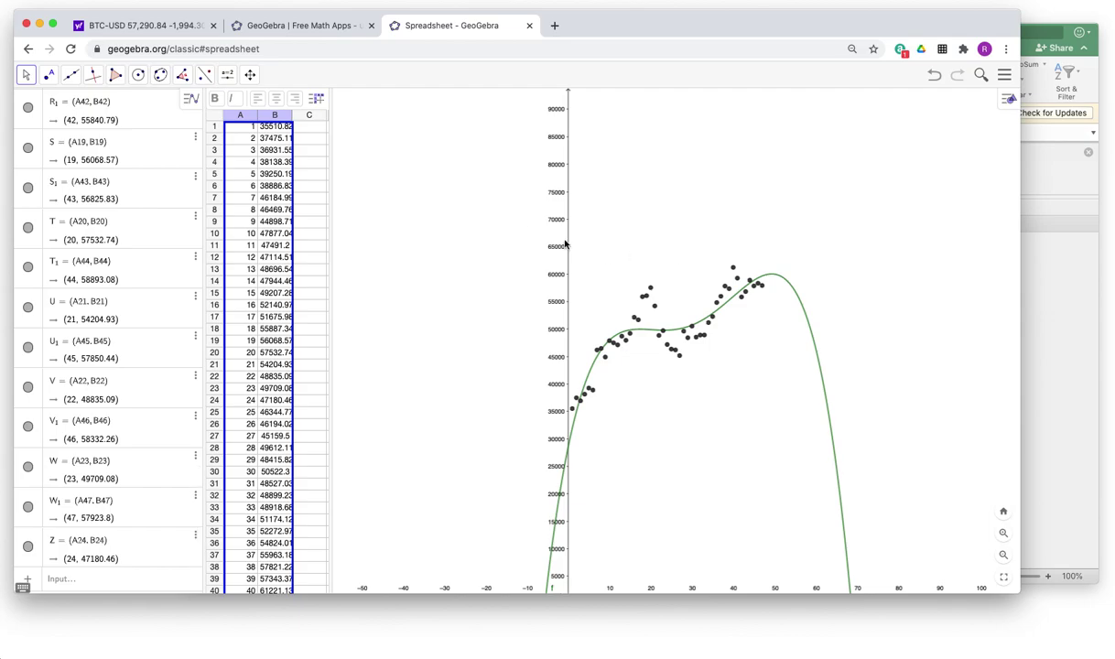
Set the degree of the polynomial fit f(x) to 5 and bring its equation into view.
{"action": "scroll", "coordinate": [137, 361], "scroll_direction": "up", "scroll_amount": 15}
{"action": "left_click", "coordinate": [119, 126]}
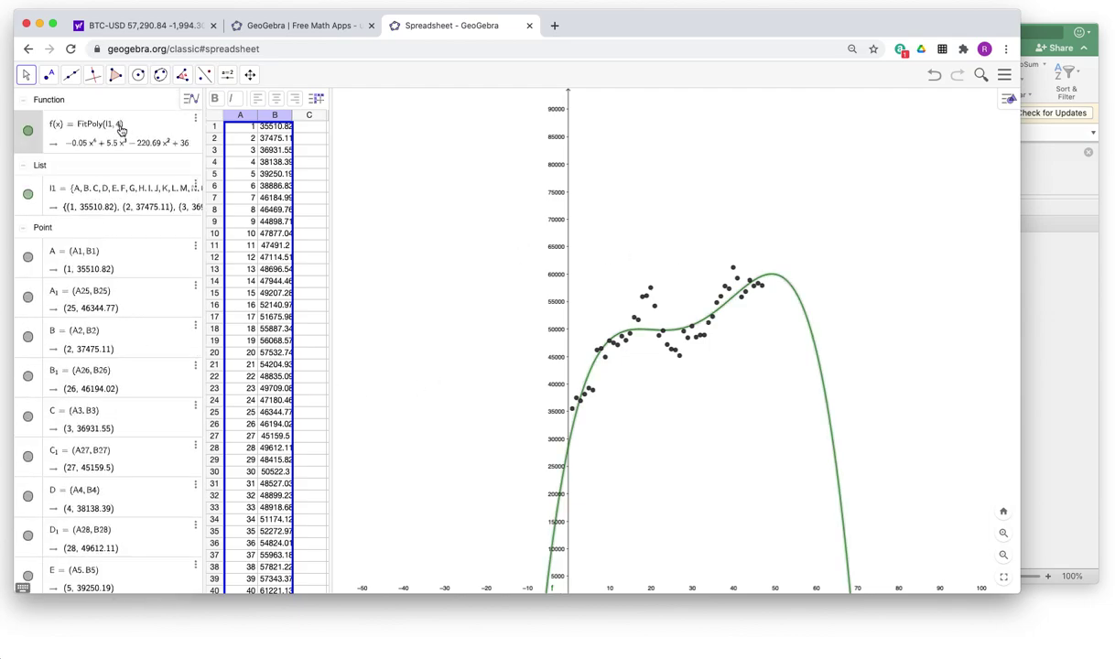
{"action": "key", "text": "BackSpace"}
{"action": "type", "text": "5"}
{"action": "key", "text": "Return"}
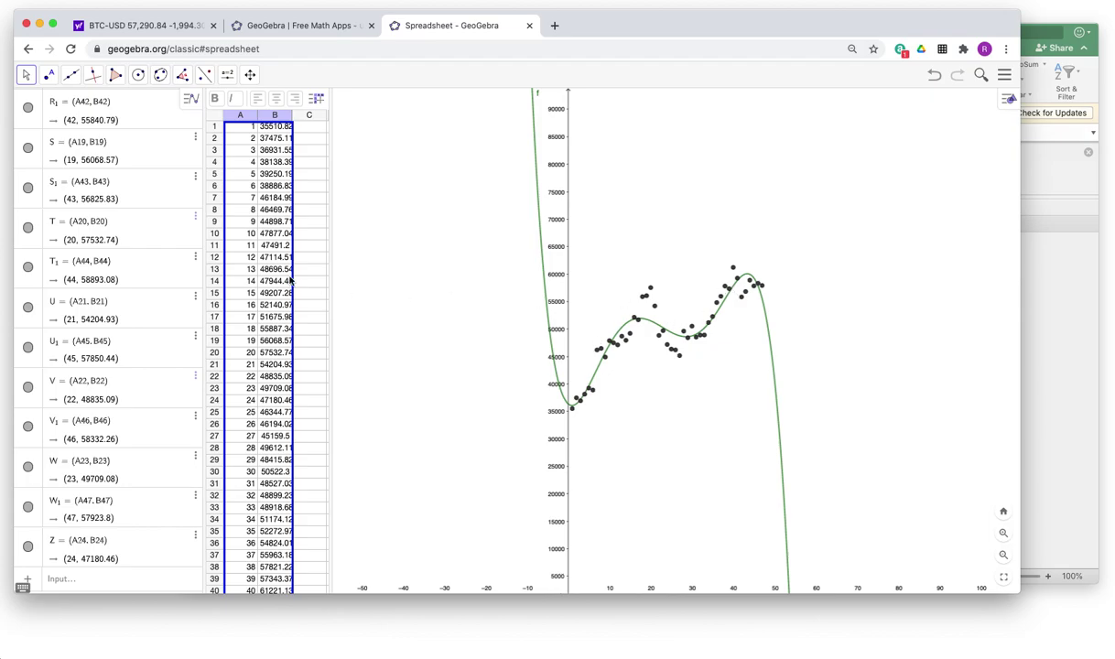
{"action": "scroll", "coordinate": [144, 262], "scroll_direction": "up", "scroll_amount": 20}
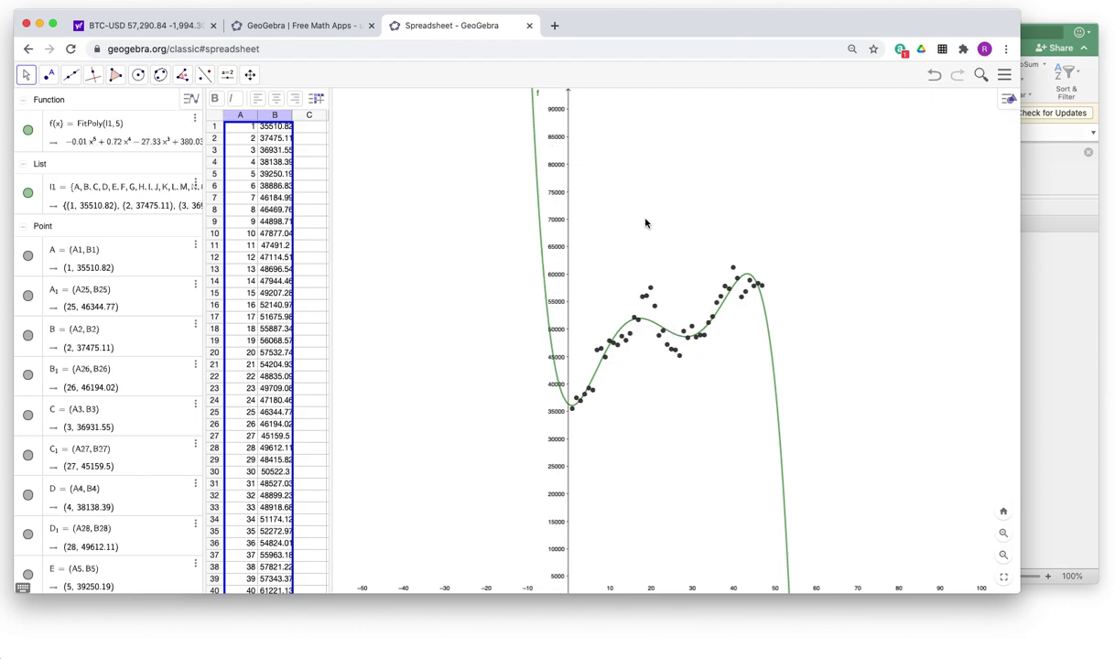
Open the settings from the fitted curve and set the global rounding to 5 decimal places.
{"action": "left_click", "coordinate": [542, 235]}
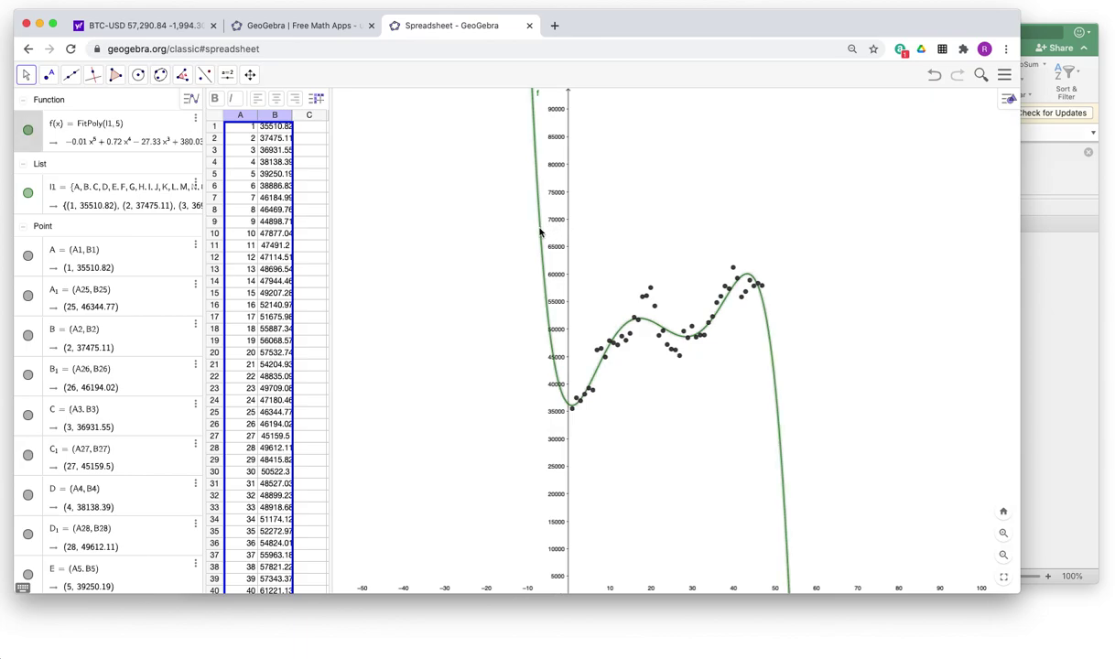
{"action": "left_click", "coordinate": [1004, 102]}
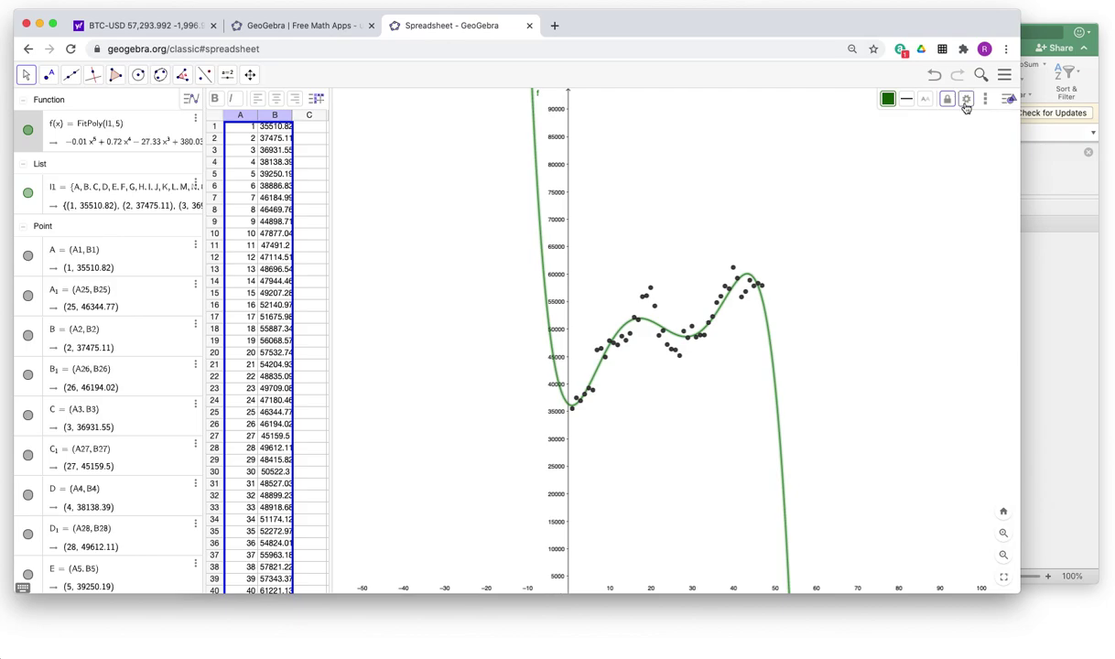
{"action": "left_click", "coordinate": [966, 106]}
{"action": "left_click", "coordinate": [883, 153]}
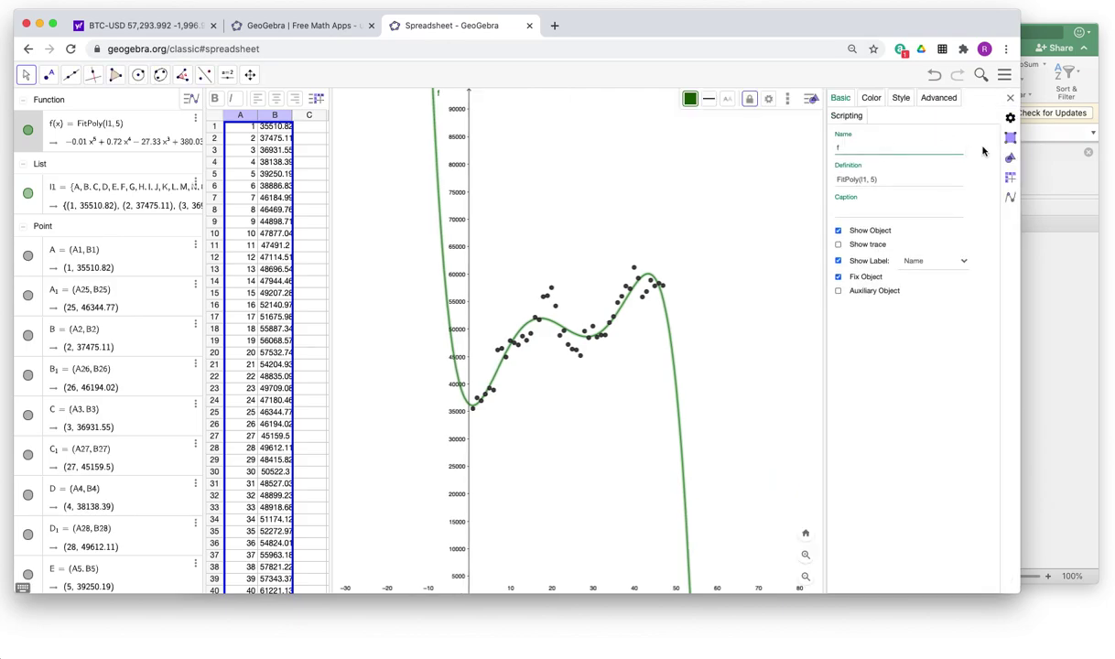
{"action": "left_click", "coordinate": [1011, 119]}
{"action": "left_click", "coordinate": [956, 160]}
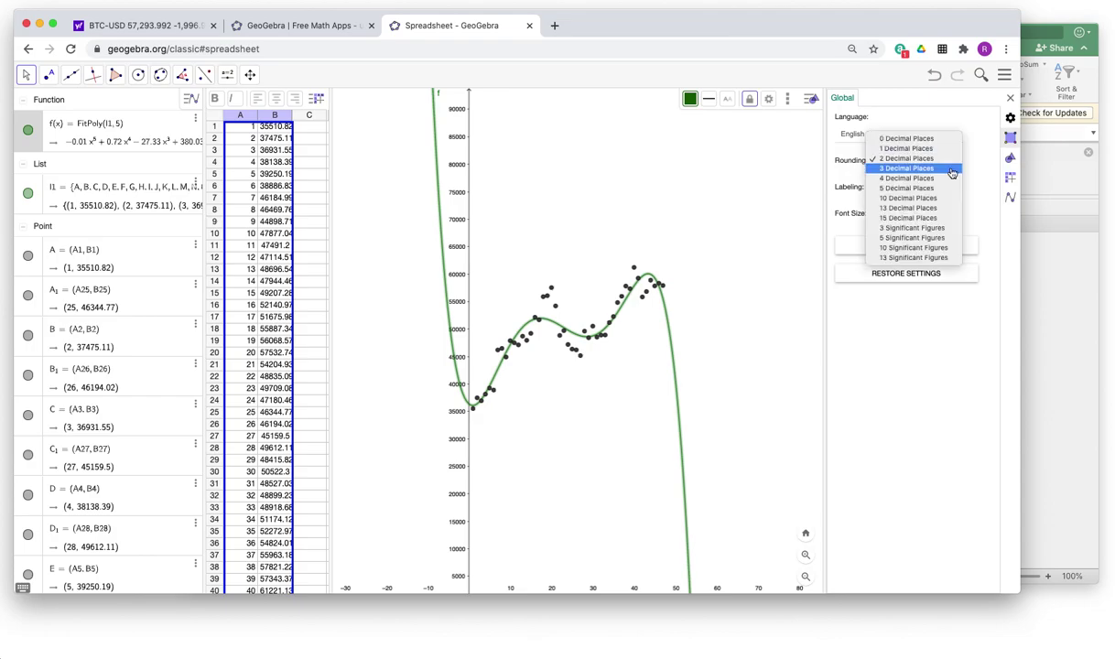
{"action": "left_click", "coordinate": [908, 188]}
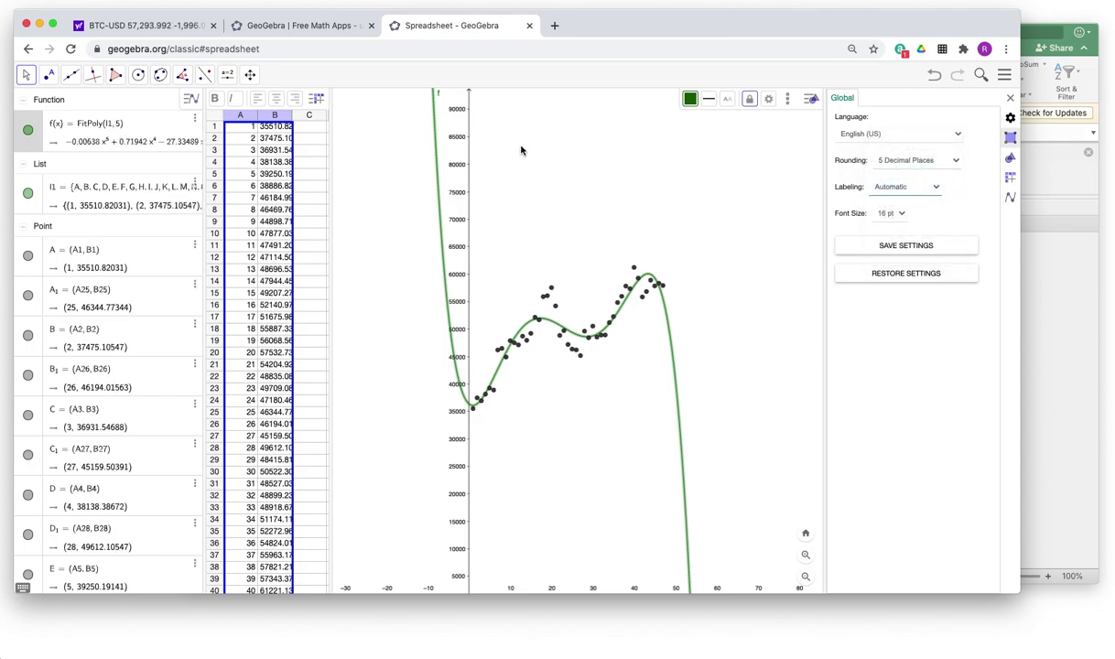
Try a global rounding of 10 decimal places, return it to 5 decimal places and deselect the curve.
{"action": "left_click", "coordinate": [933, 161]}
{"action": "left_click", "coordinate": [923, 169]}
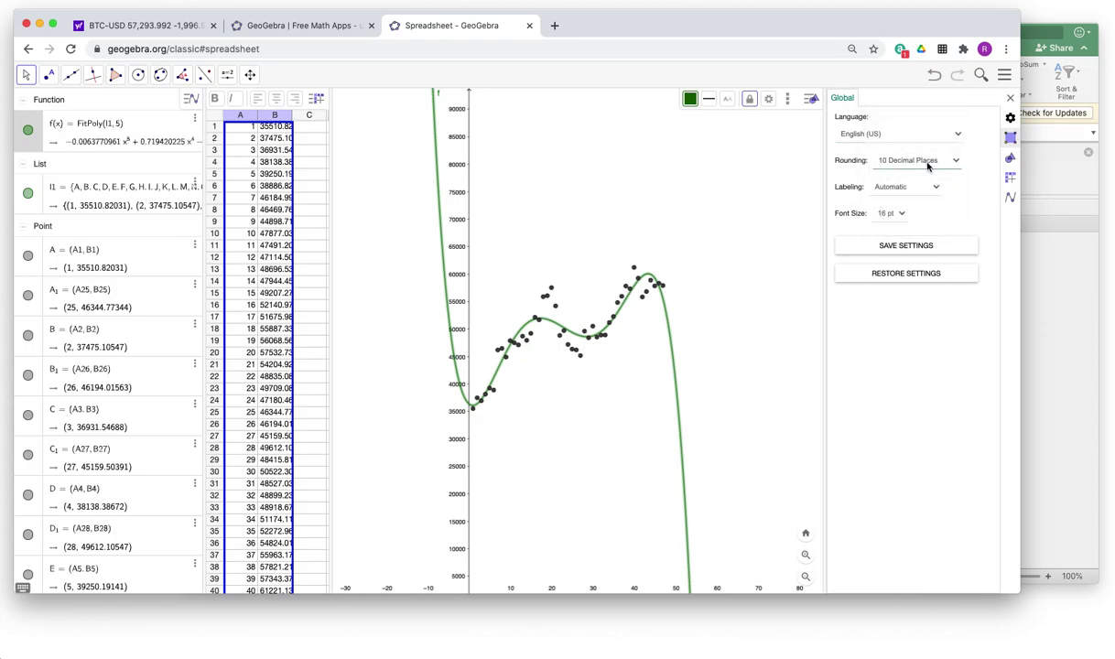
{"action": "left_click", "coordinate": [930, 165]}
{"action": "left_click", "coordinate": [916, 155]}
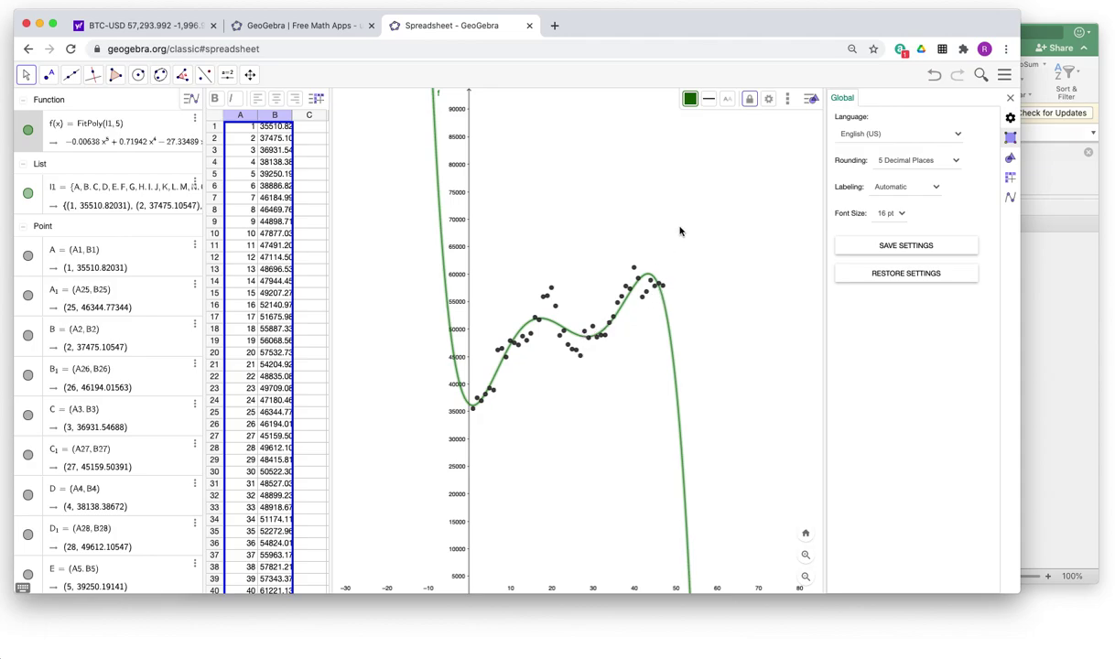
{"action": "left_click", "coordinate": [620, 207]}
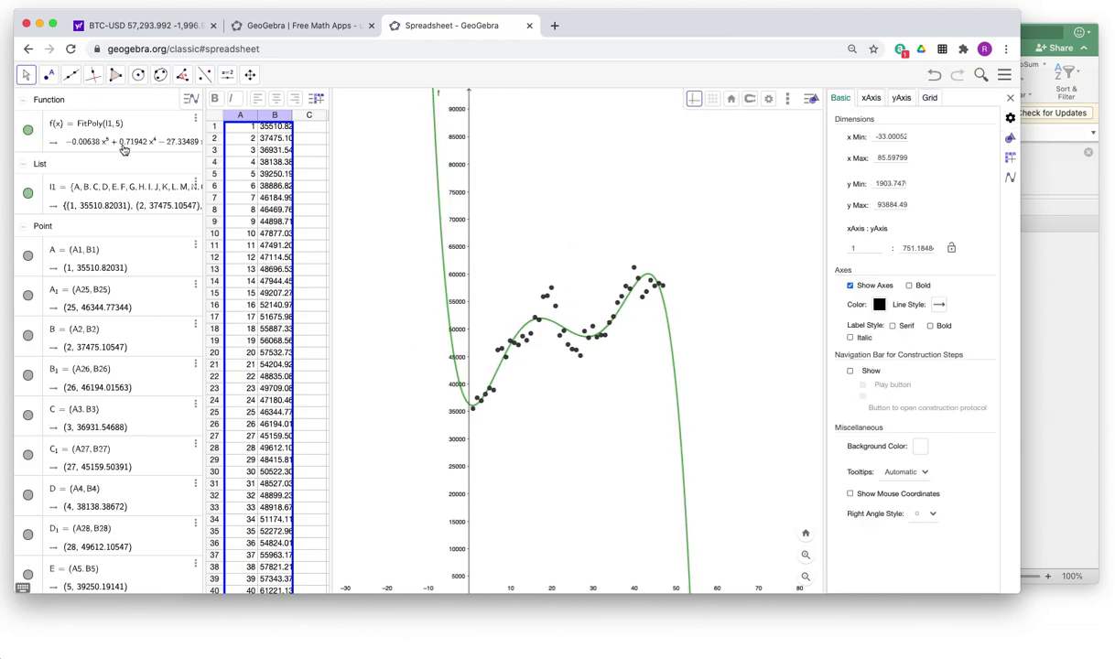